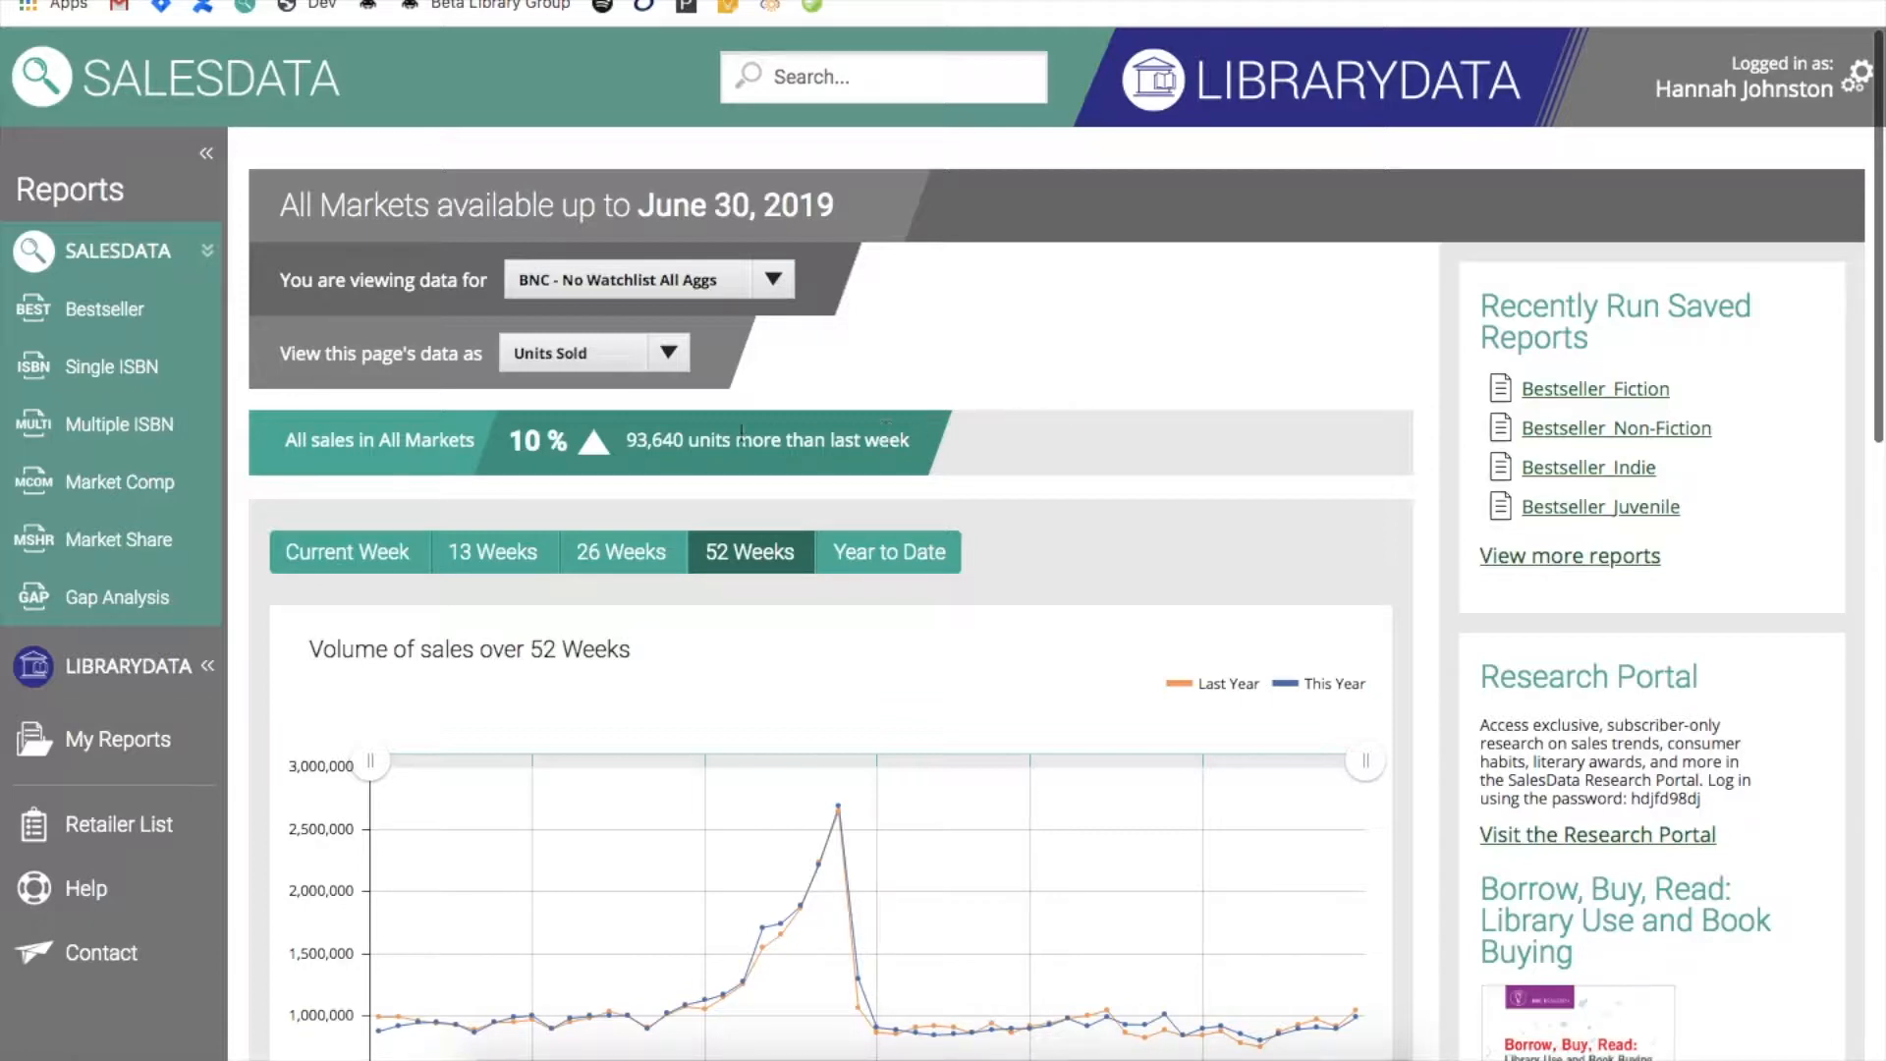
Start a Market Comparison report and add Costco ALL to the selected markets, leaving Book City ALL out
left_click(167, 494)
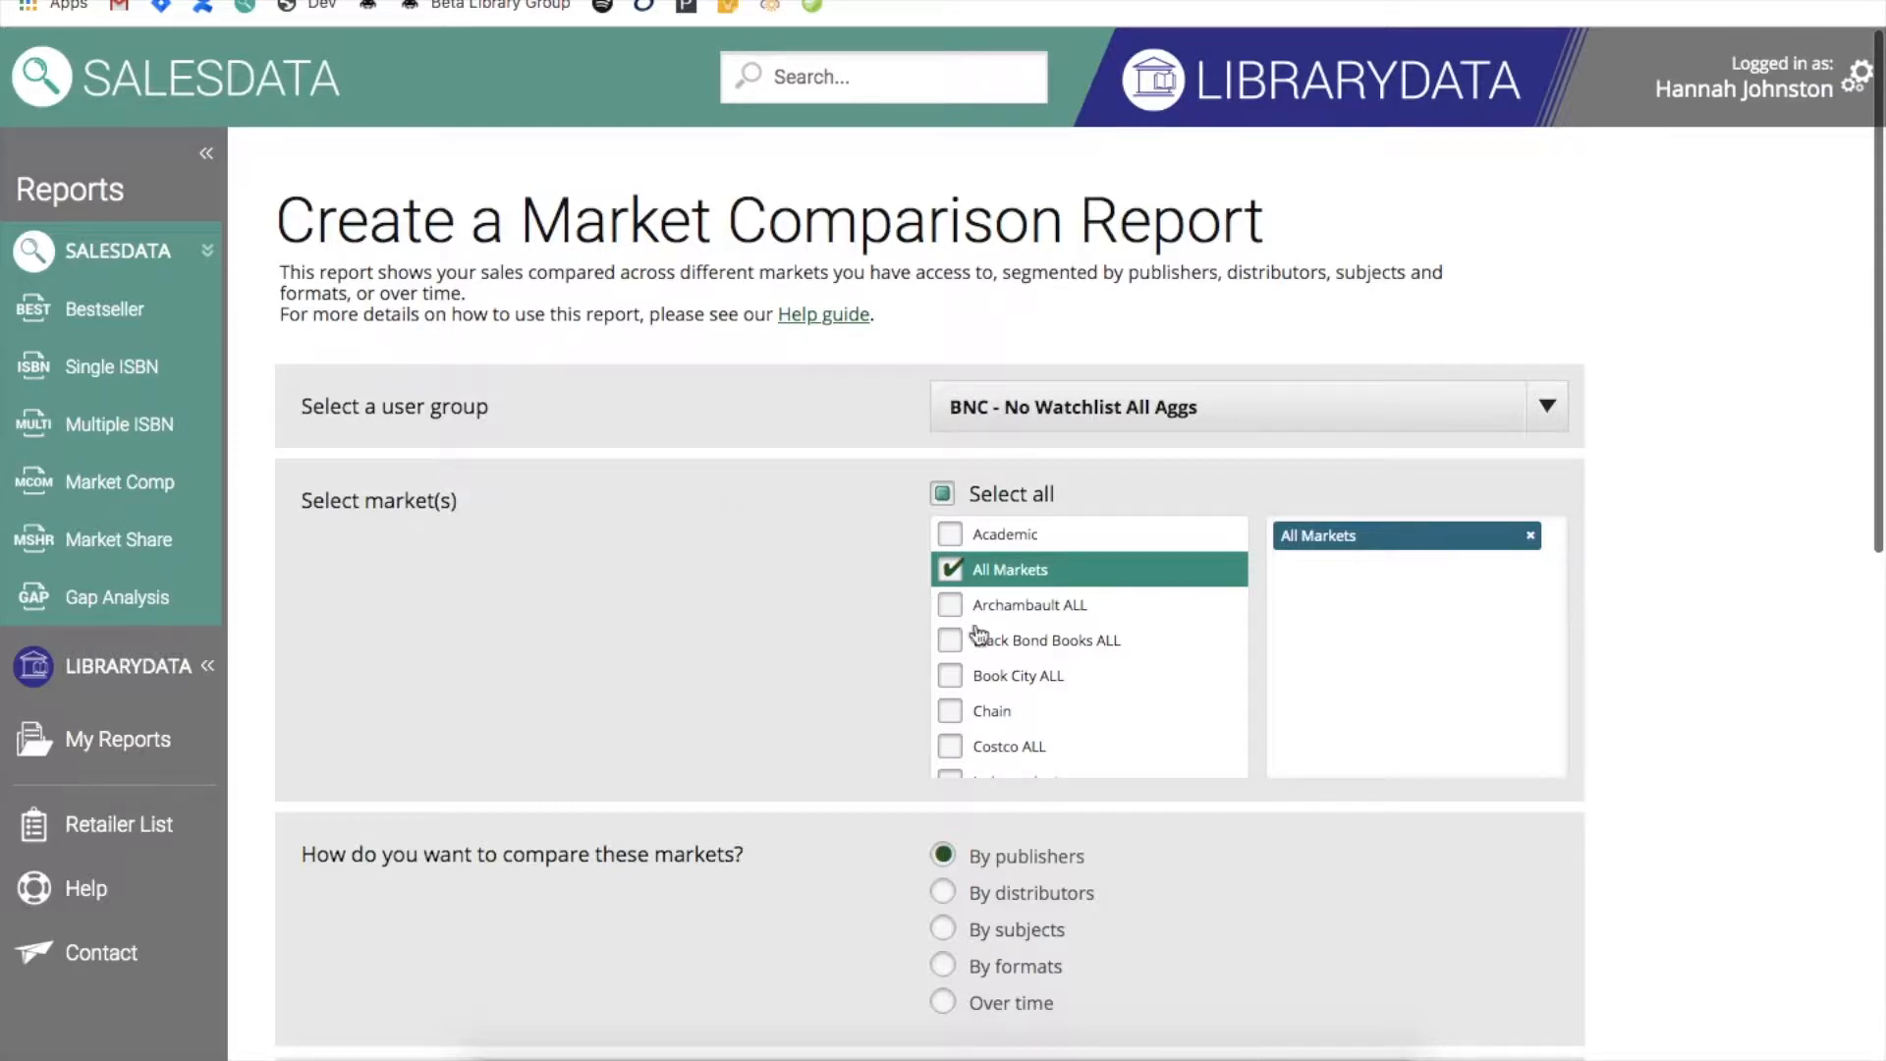
left_click(950, 676)
left_click(950, 746)
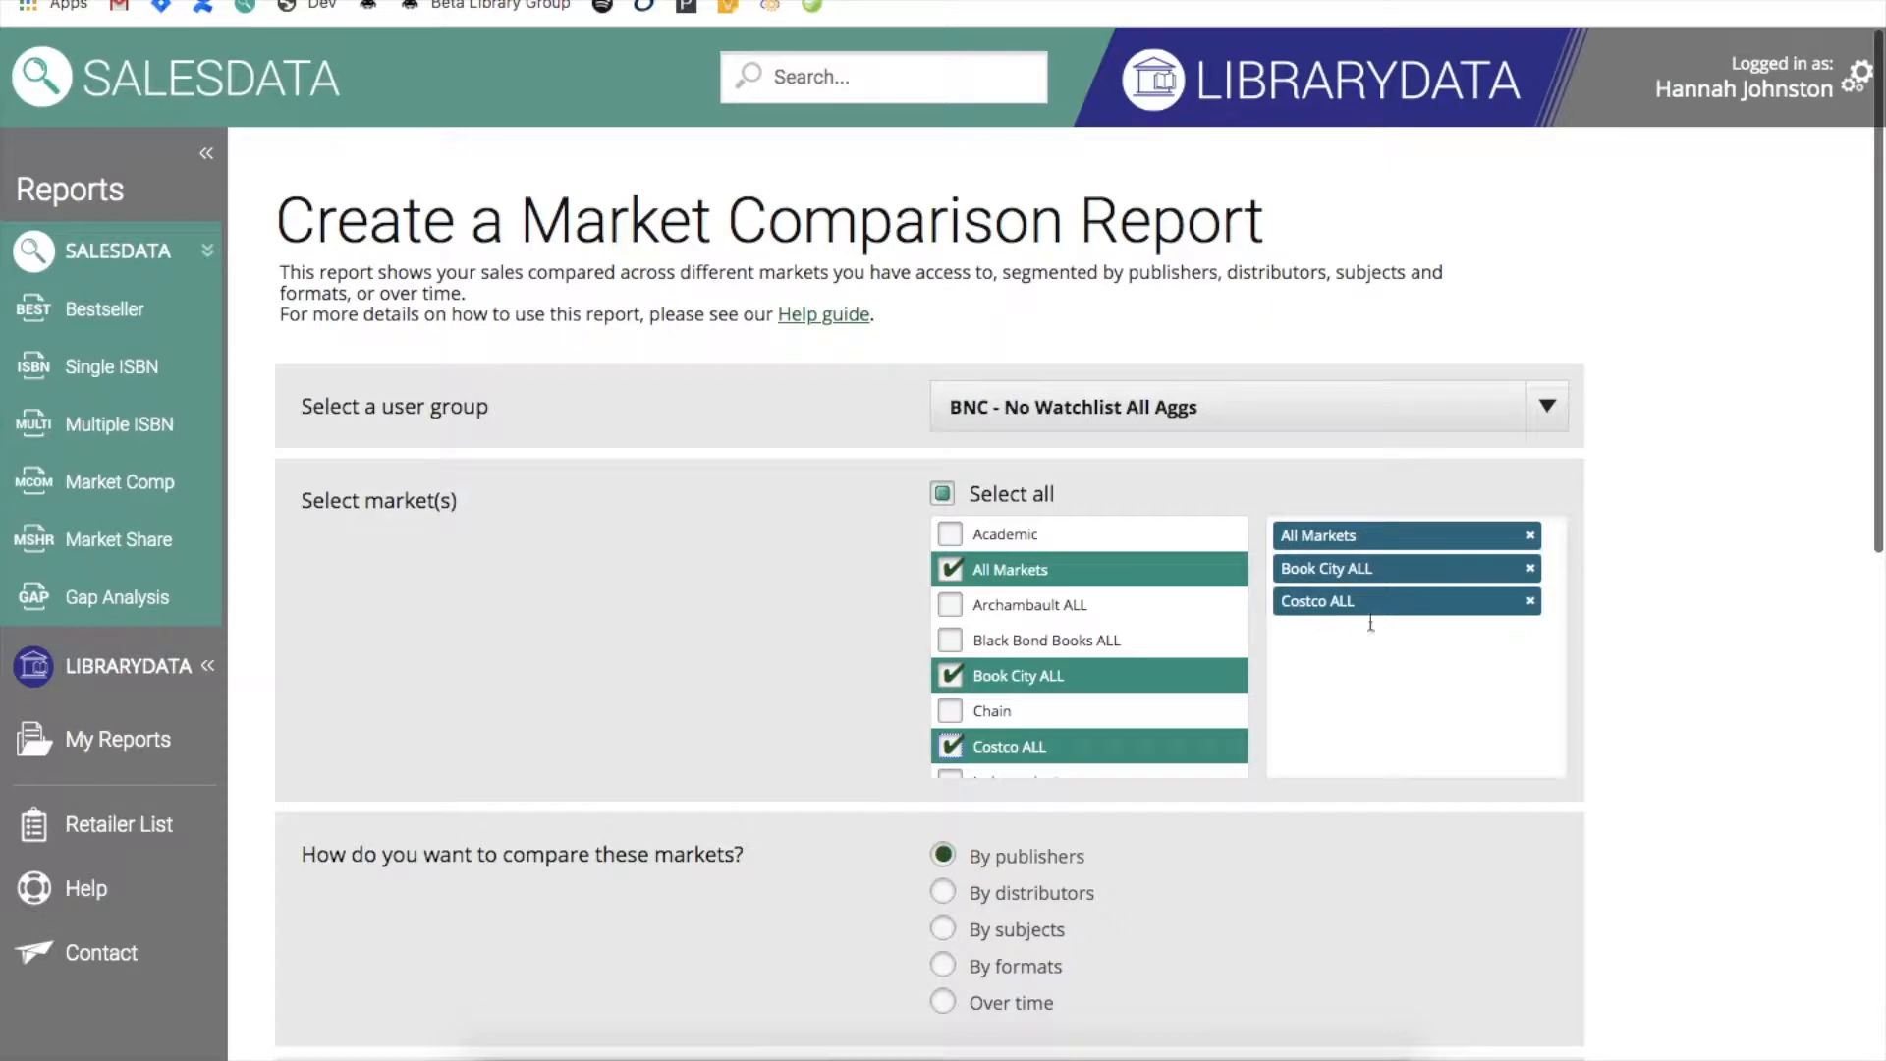
left_click(1478, 622)
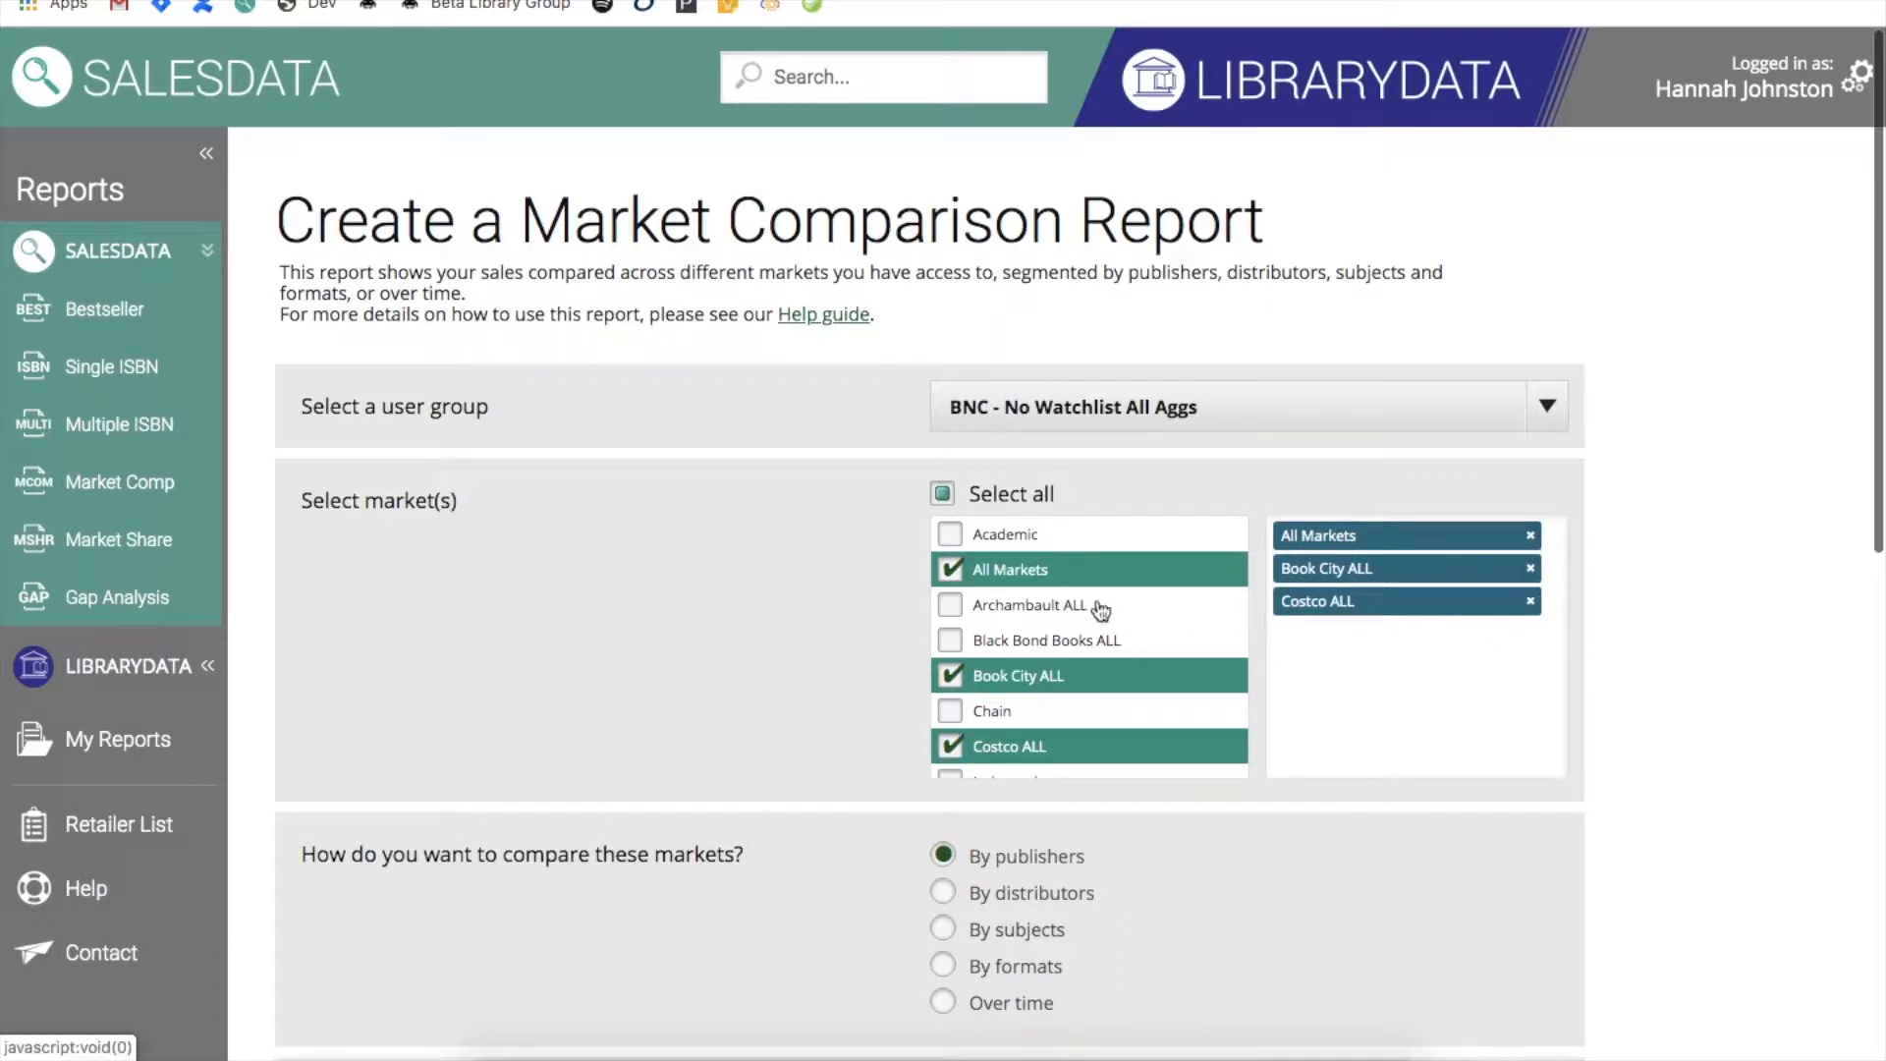
left_click(950, 678)
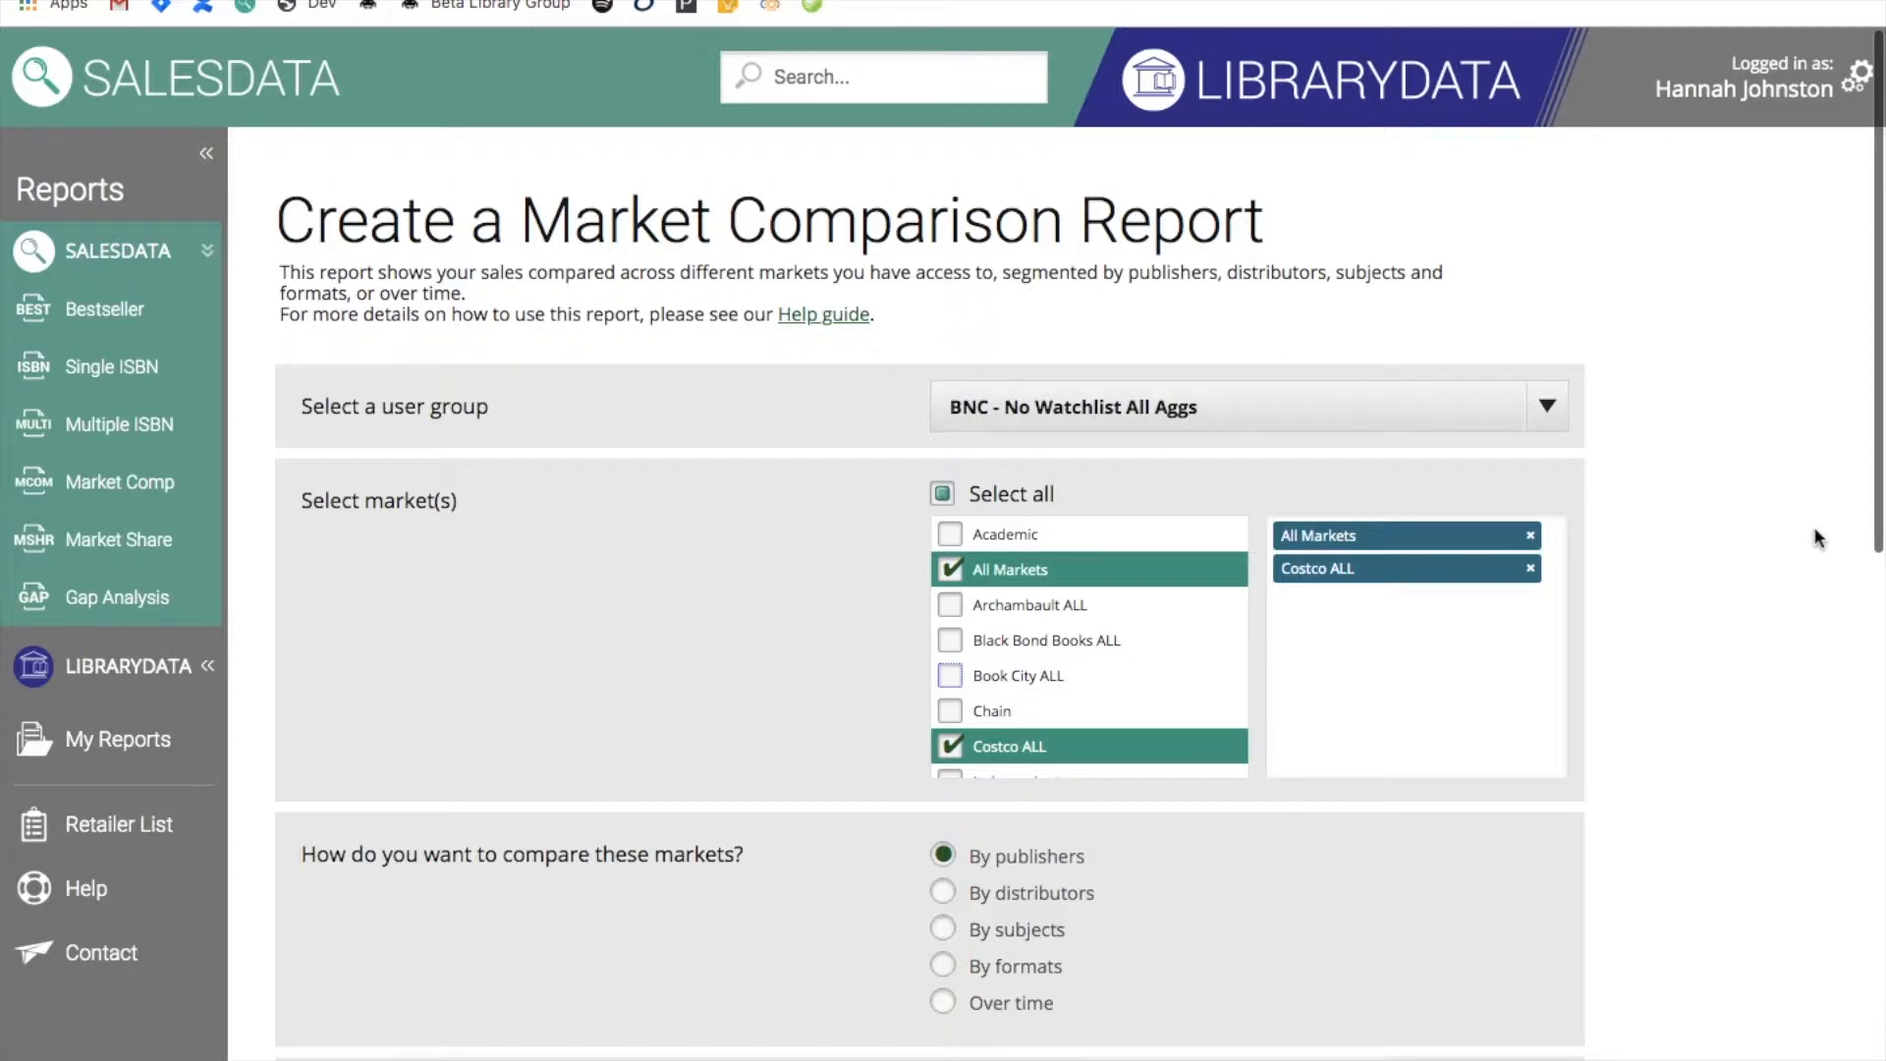
Turn off the top 500 publishers option and specify House of Anansi Press as the publisher
scroll(1816, 538, "down", 4)
scroll(1816, 521, "down", 4)
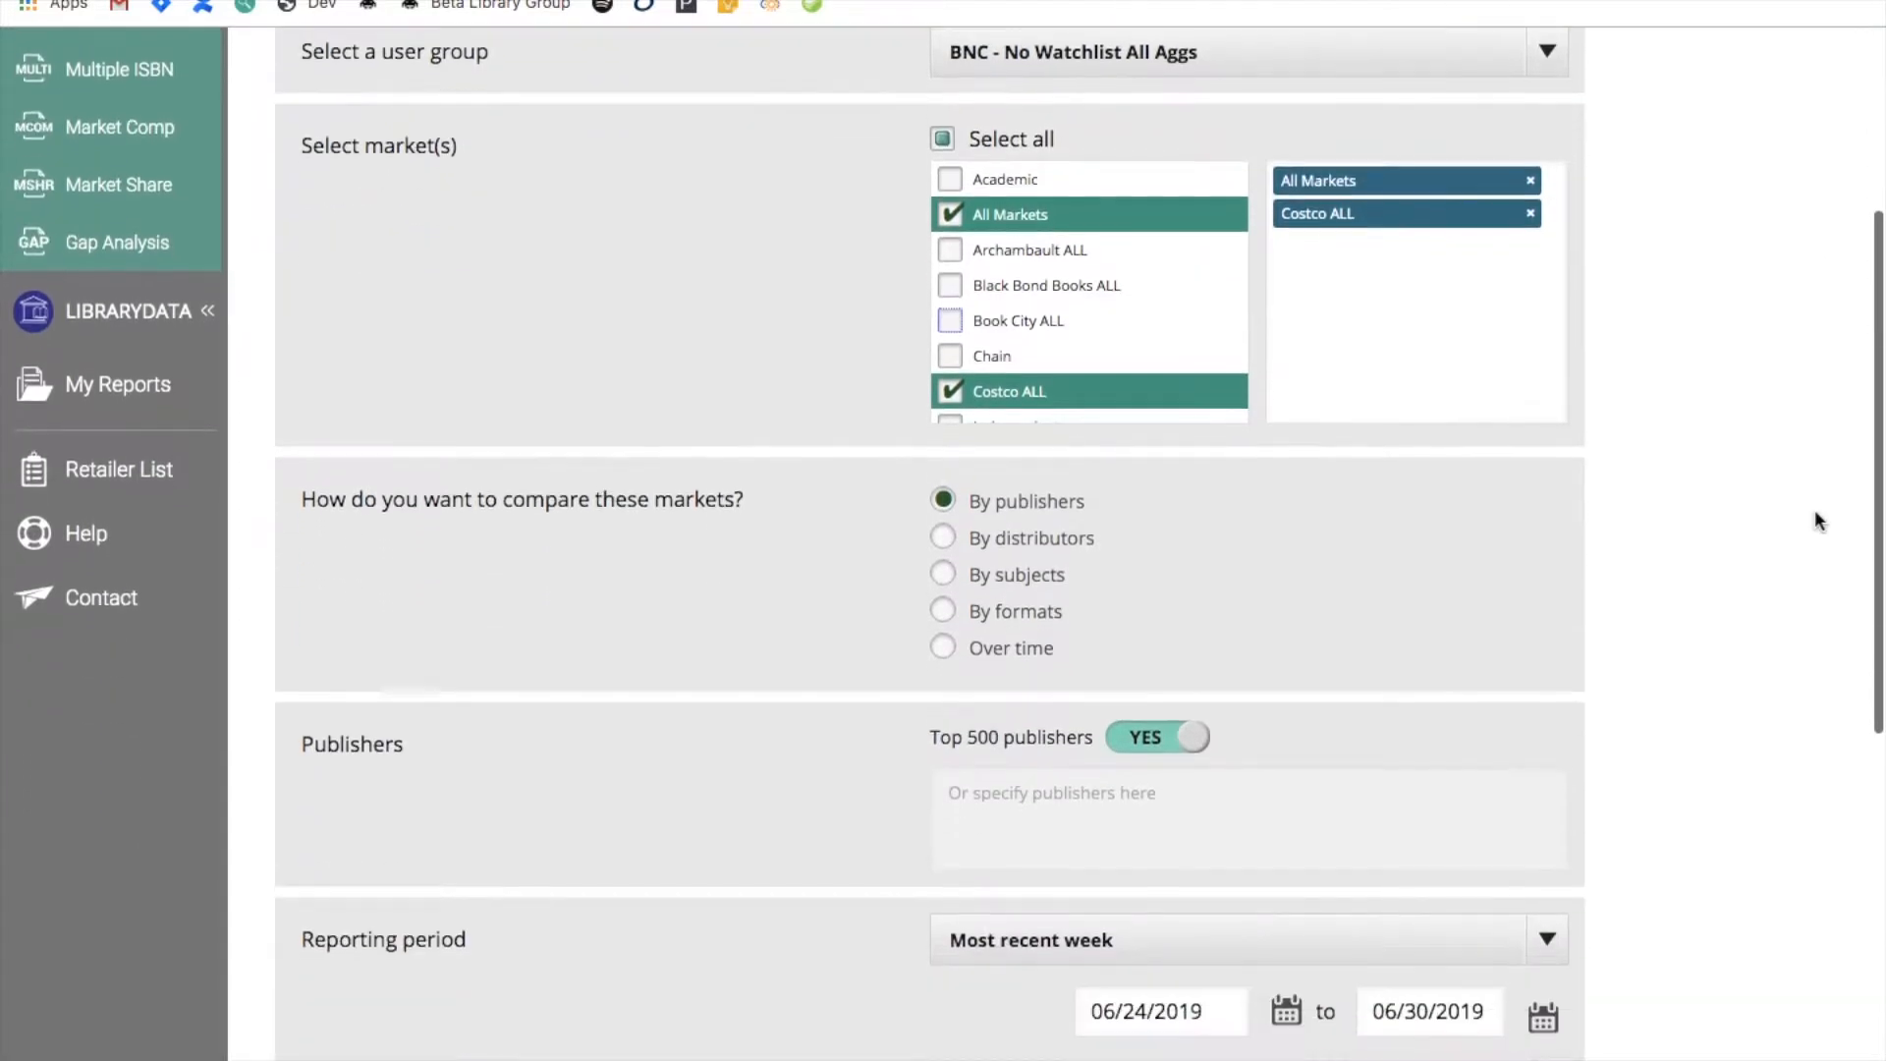
scroll(1816, 496, "down", 1)
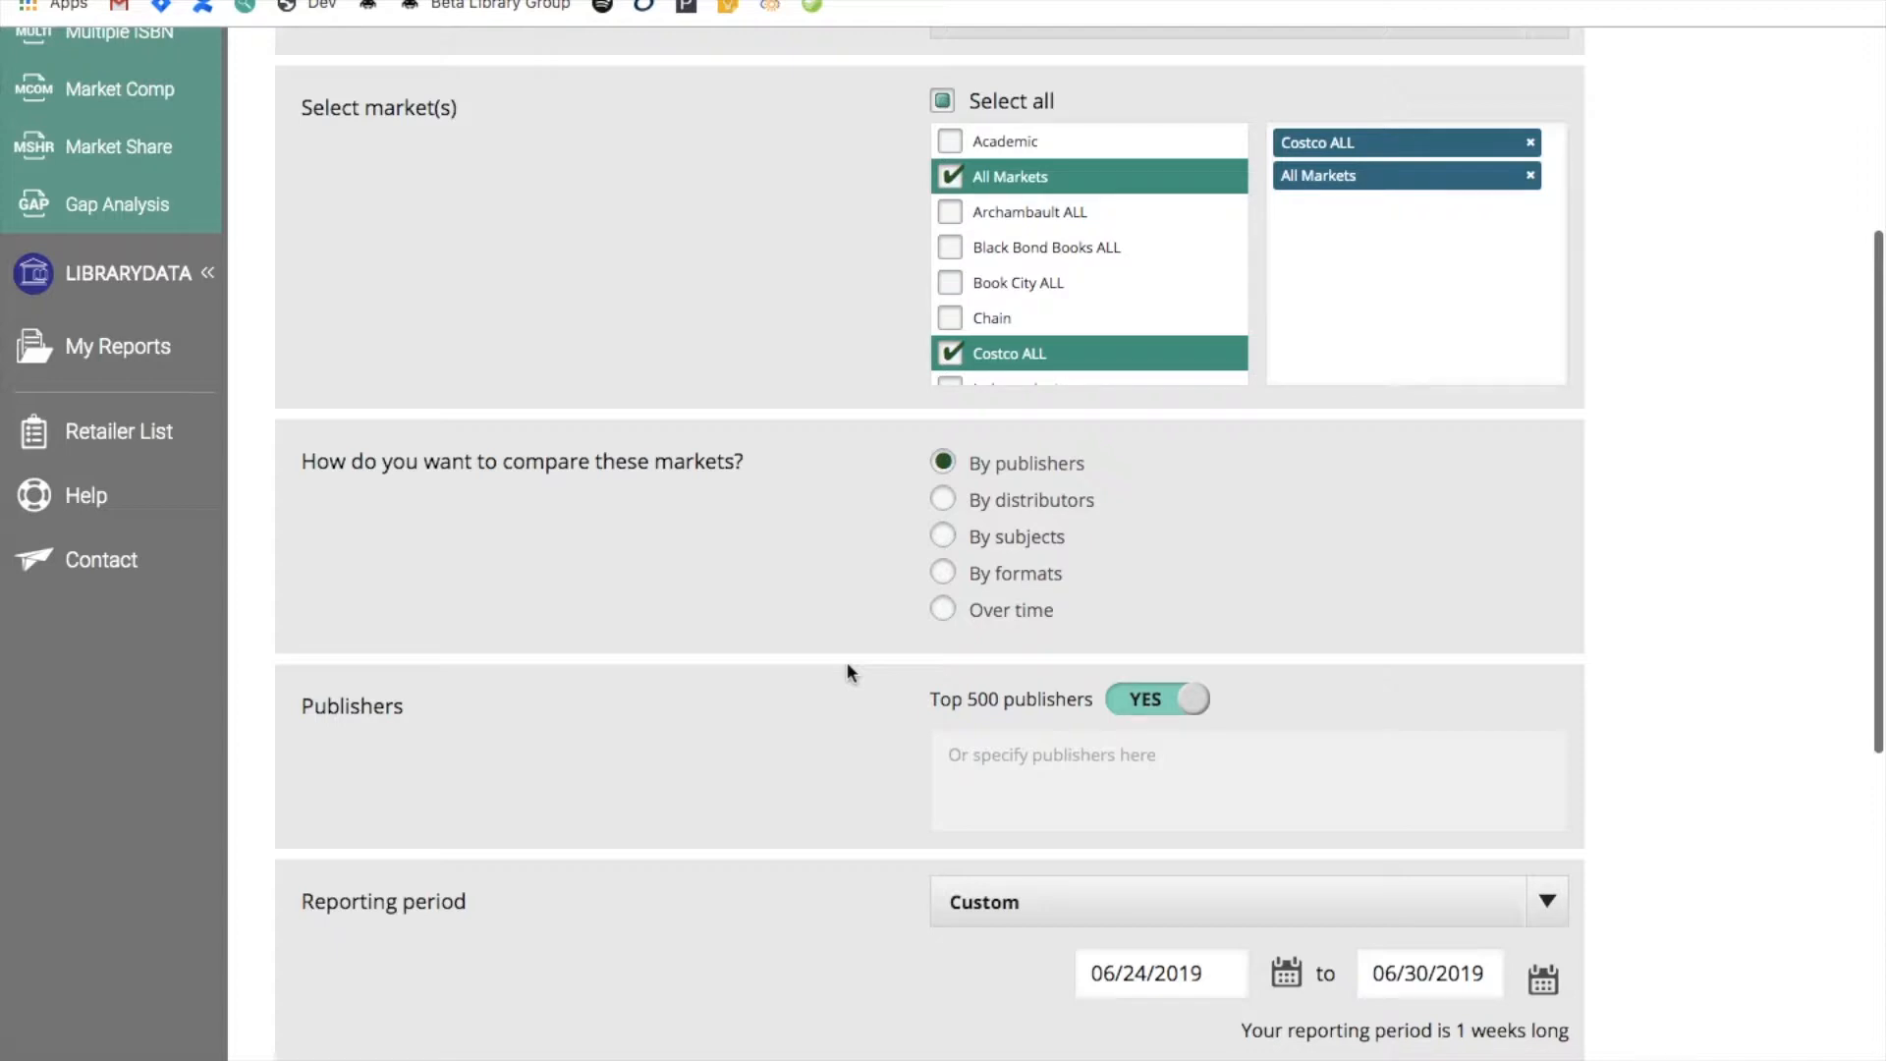
left_click(1192, 706)
left_click(1193, 706)
left_click(1193, 709)
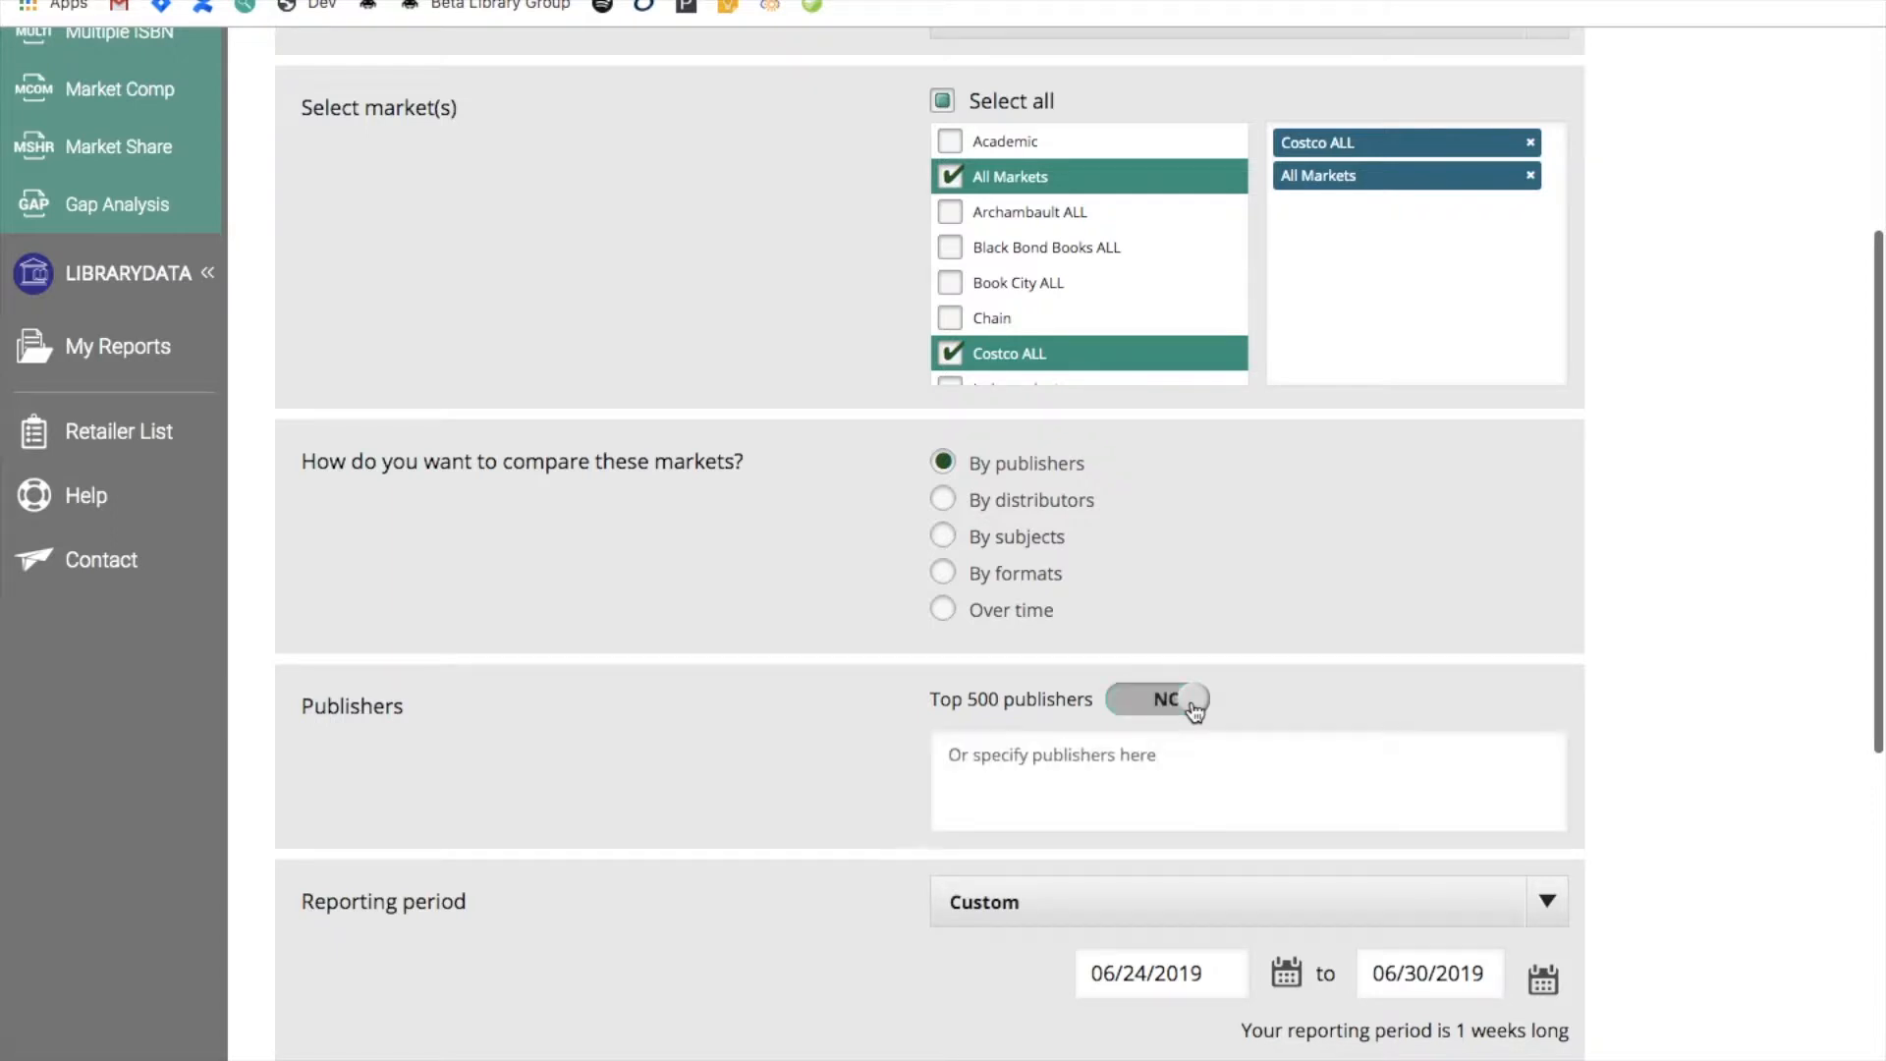
left_click(1069, 778)
type("house of anansi")
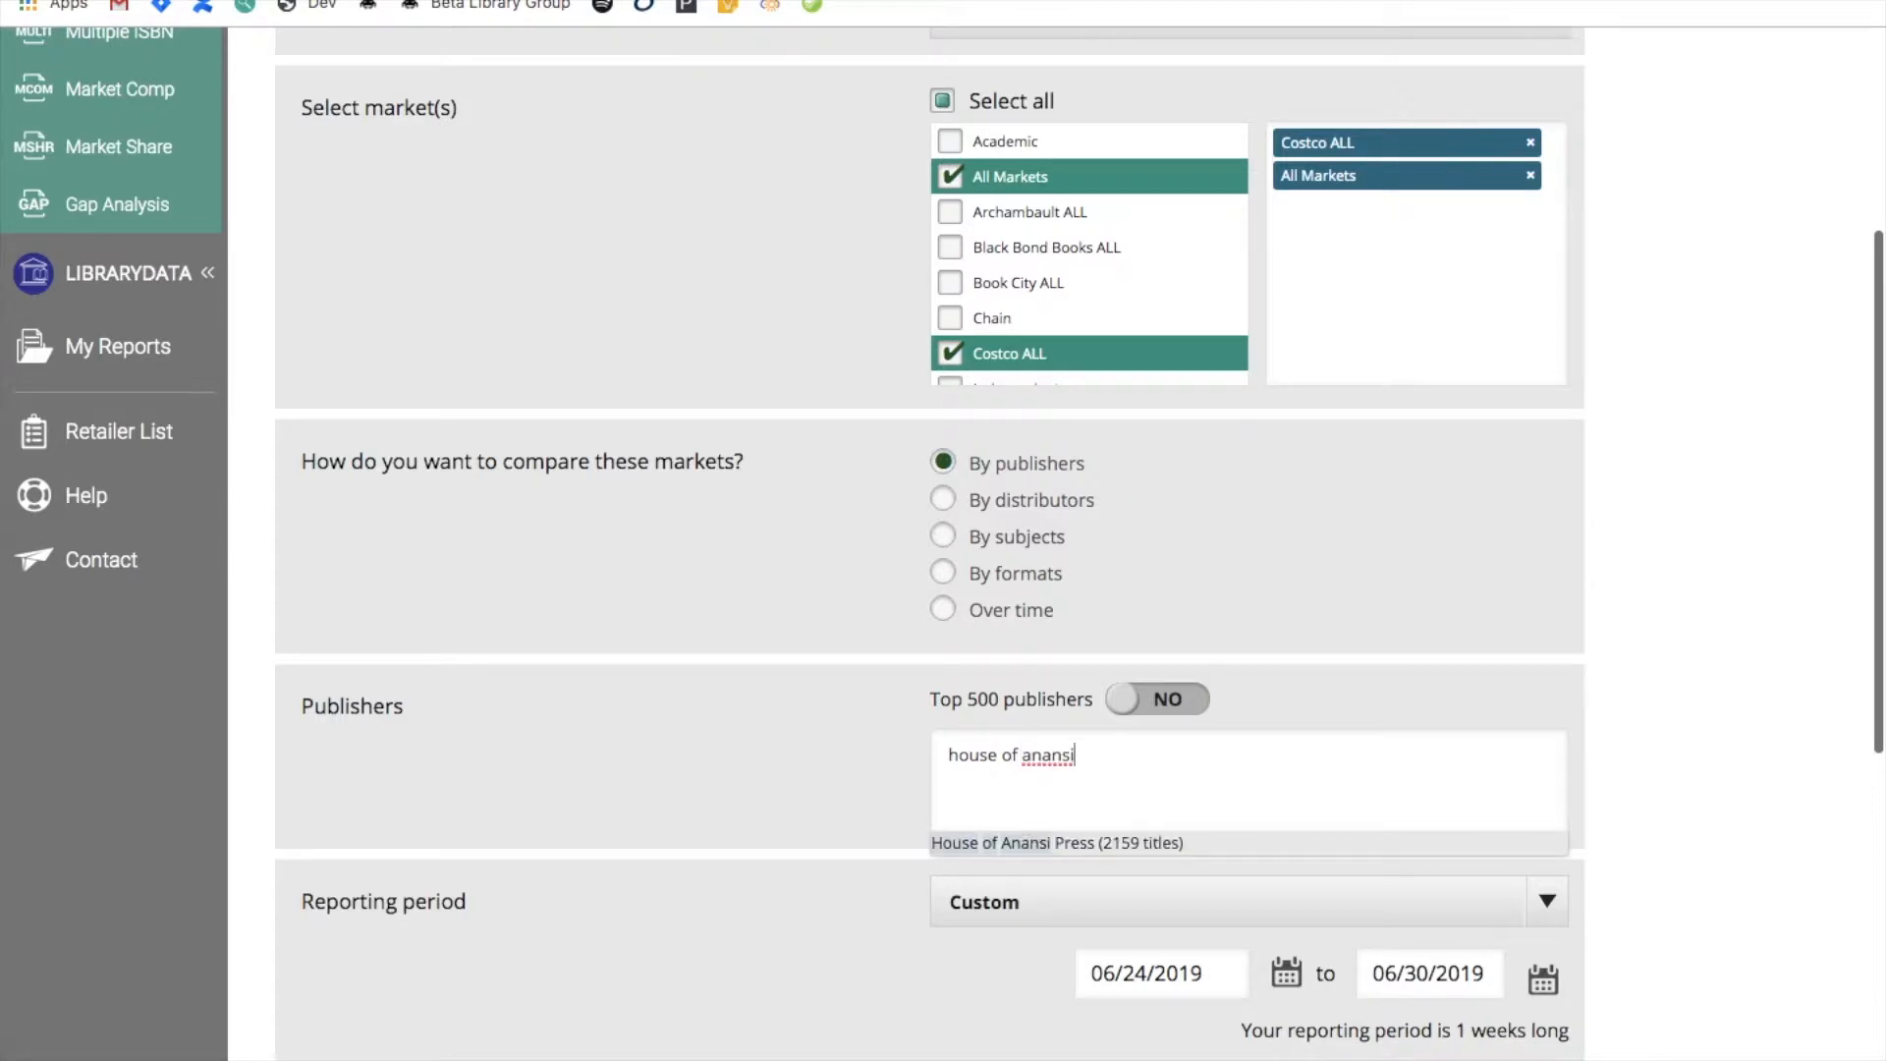
left_click(1020, 847)
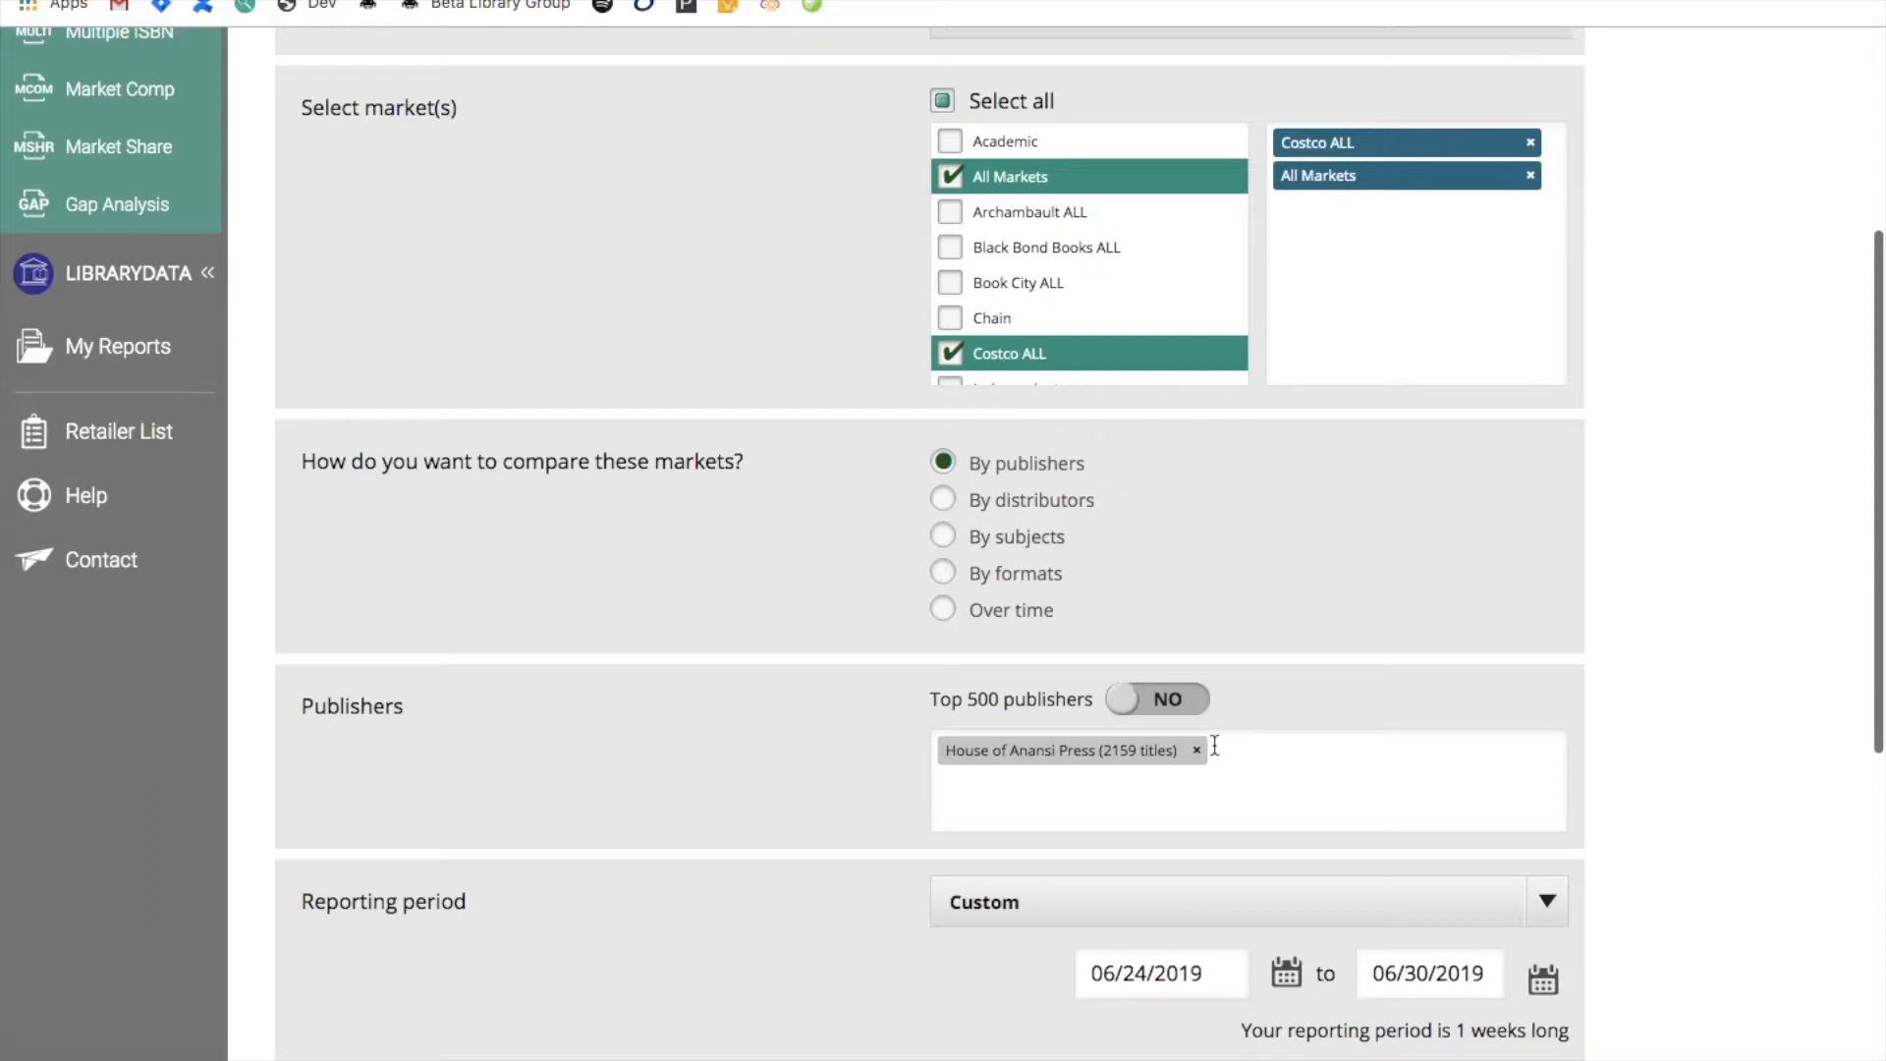
Try comparing by distributors and by subjects, looking up "cozy" among the BISAC subjects and closing without saving
left_click(1007, 498)
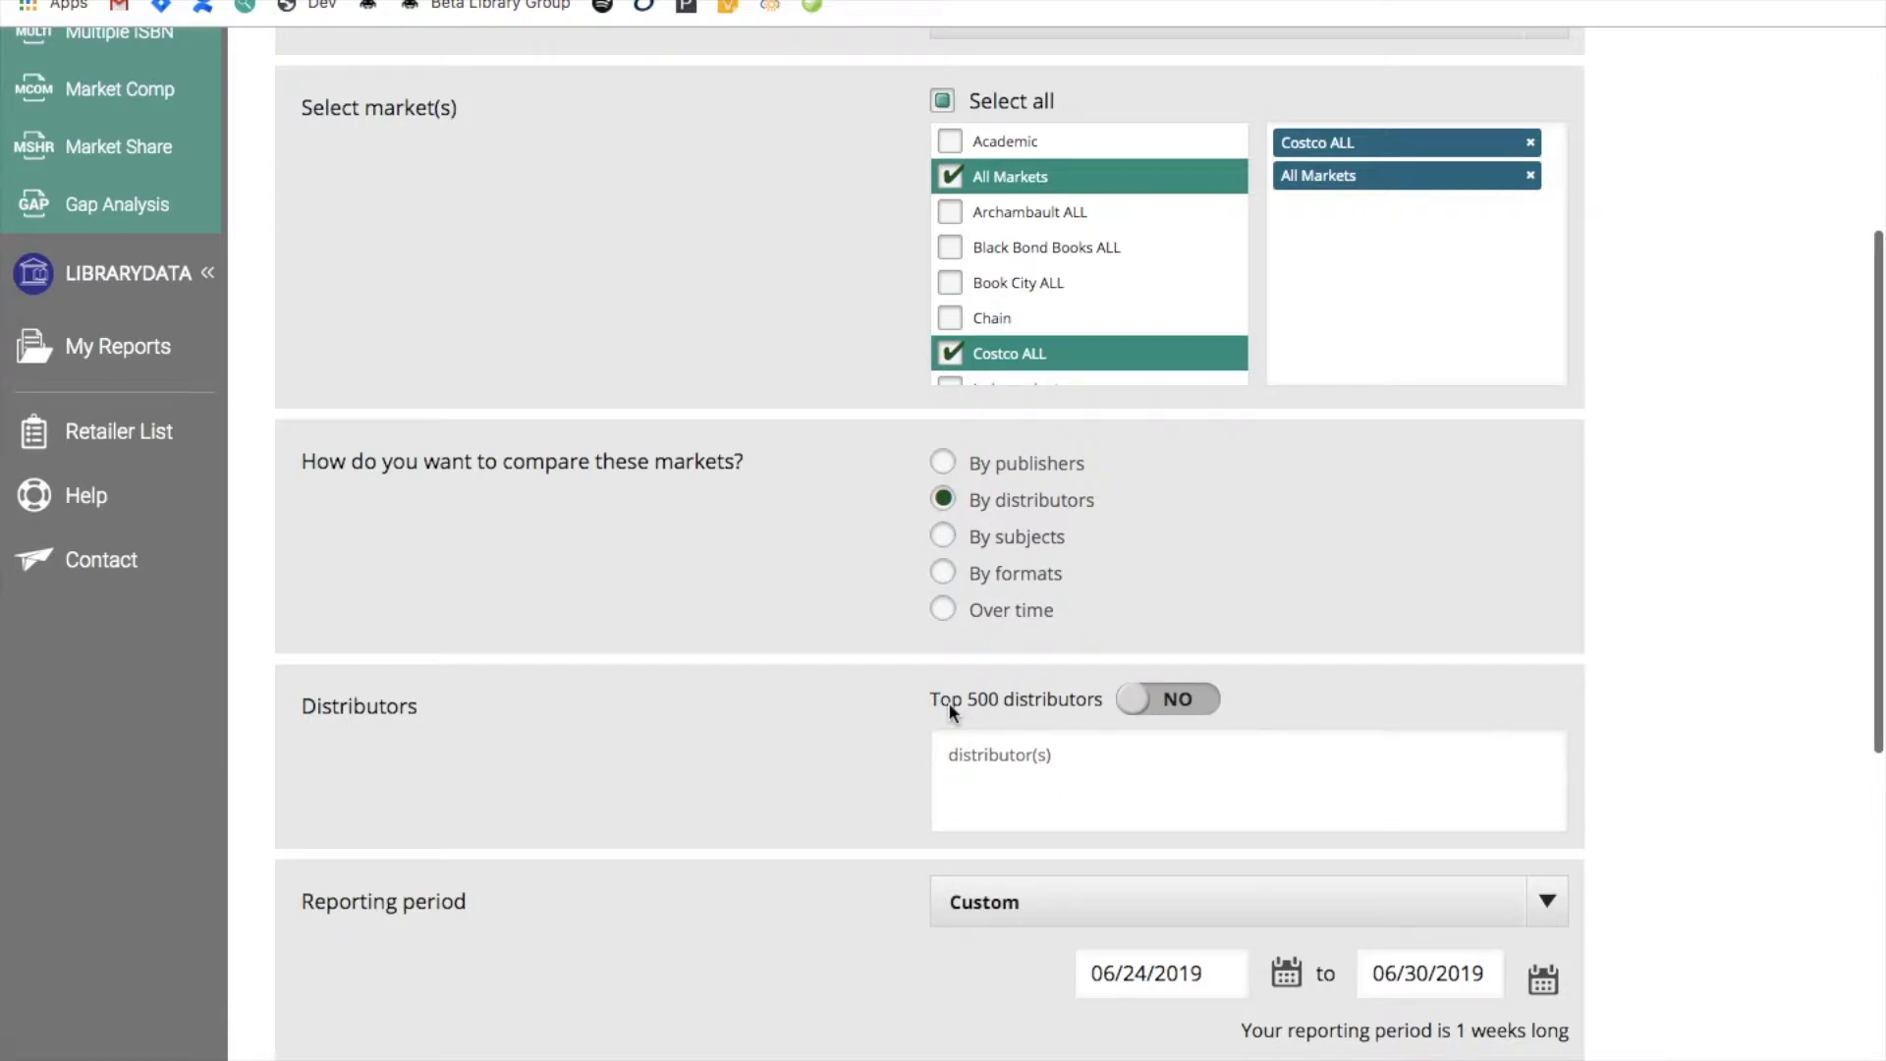
left_click(943, 537)
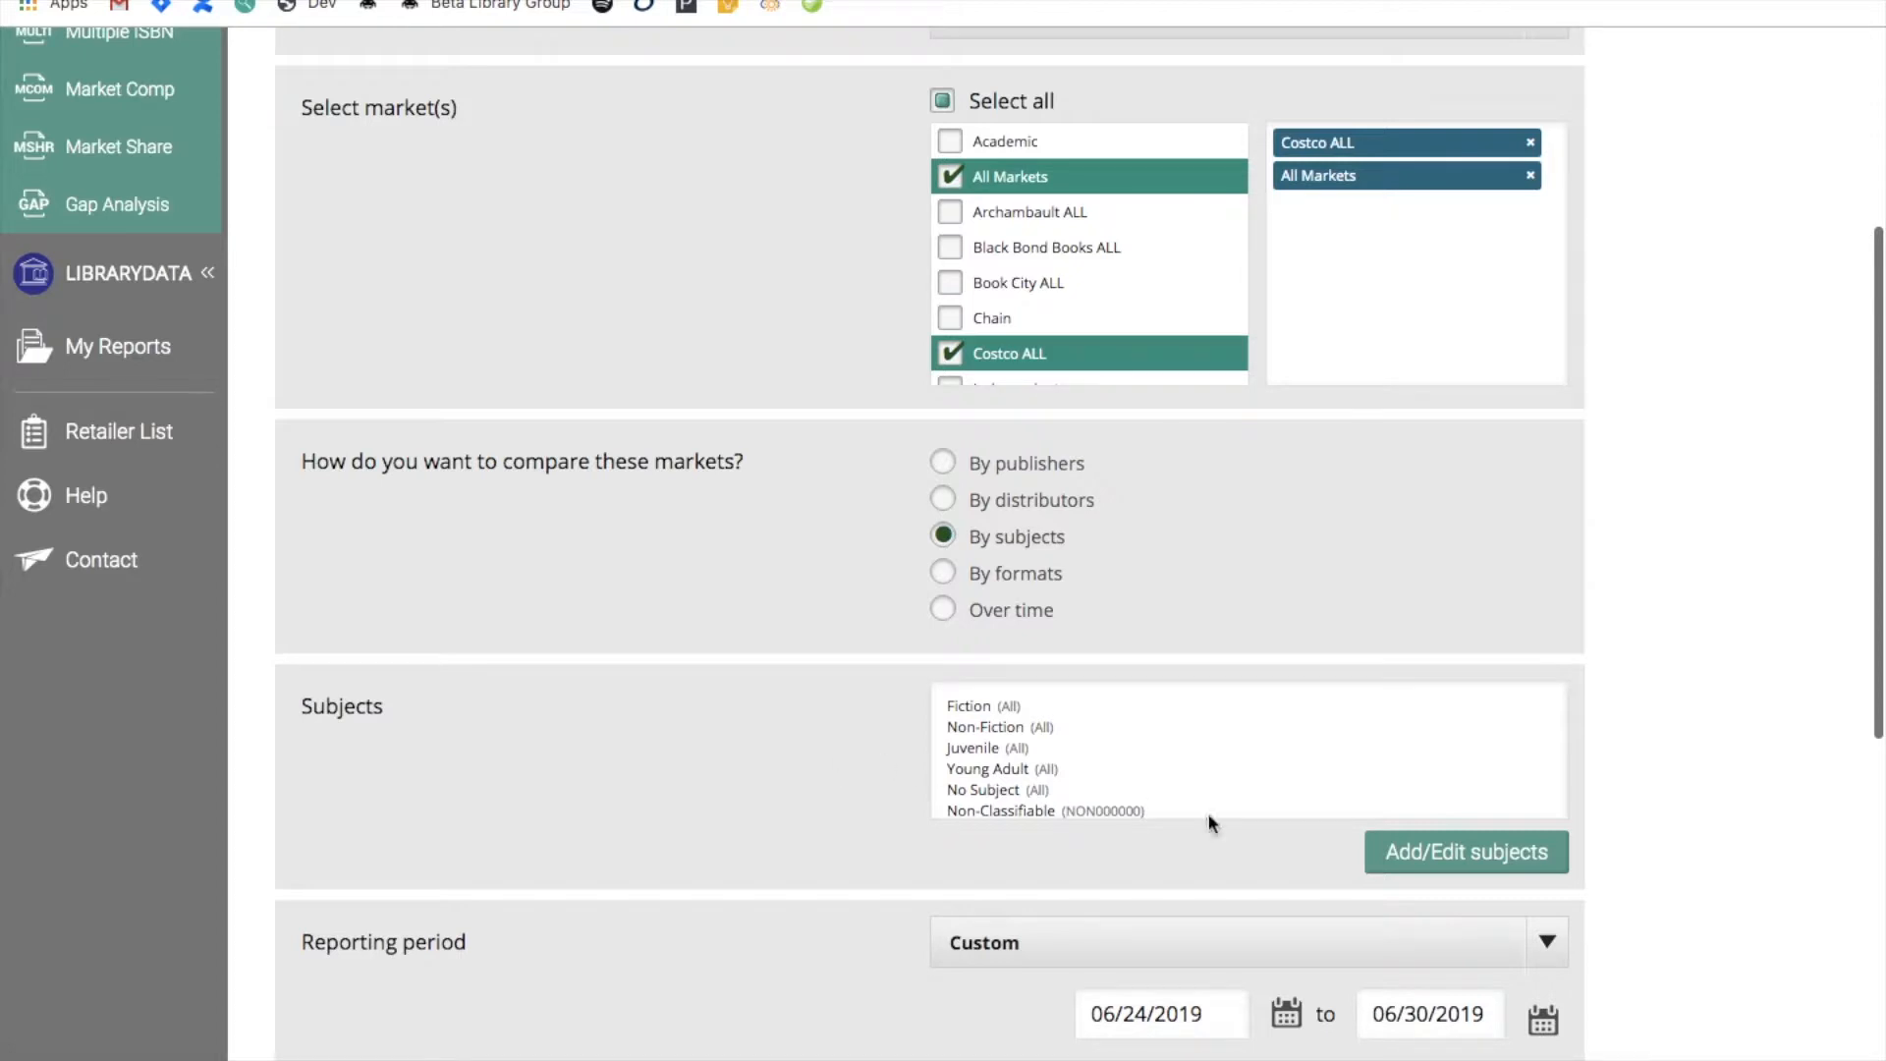
left_click(1418, 853)
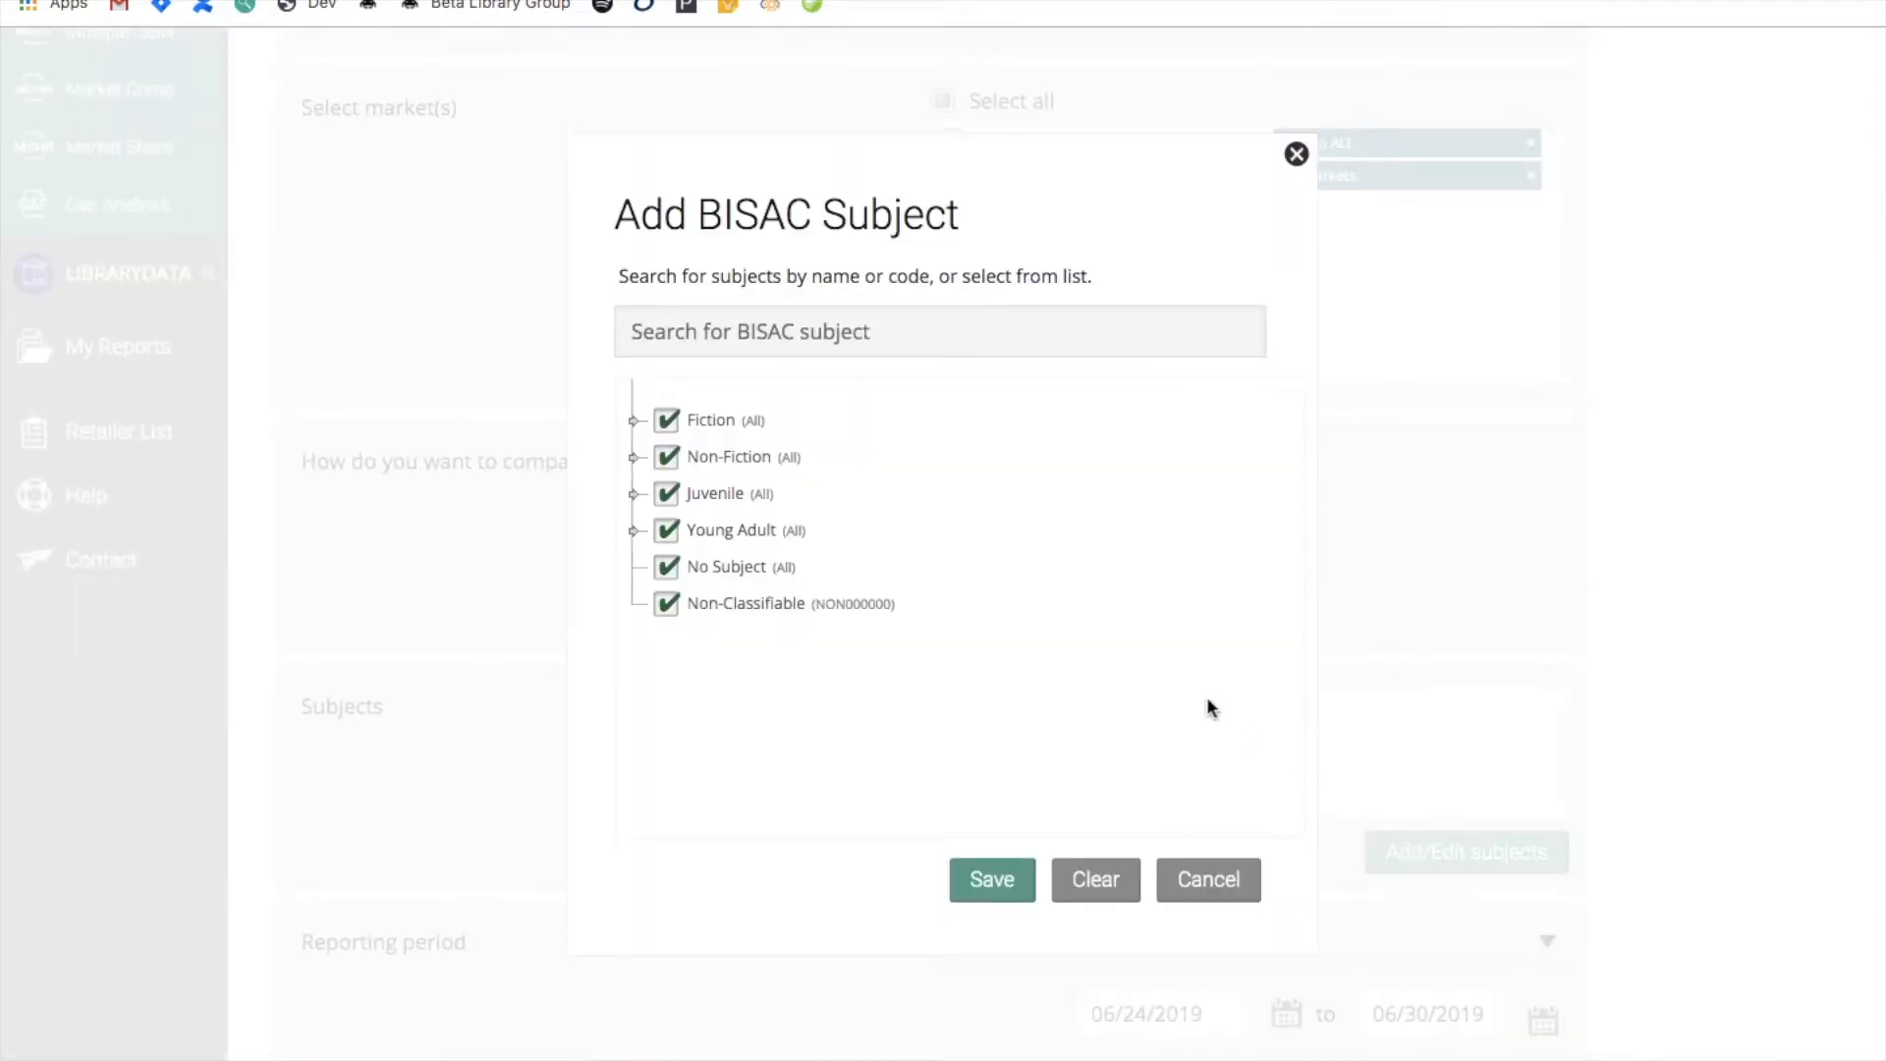
left_click(636, 420)
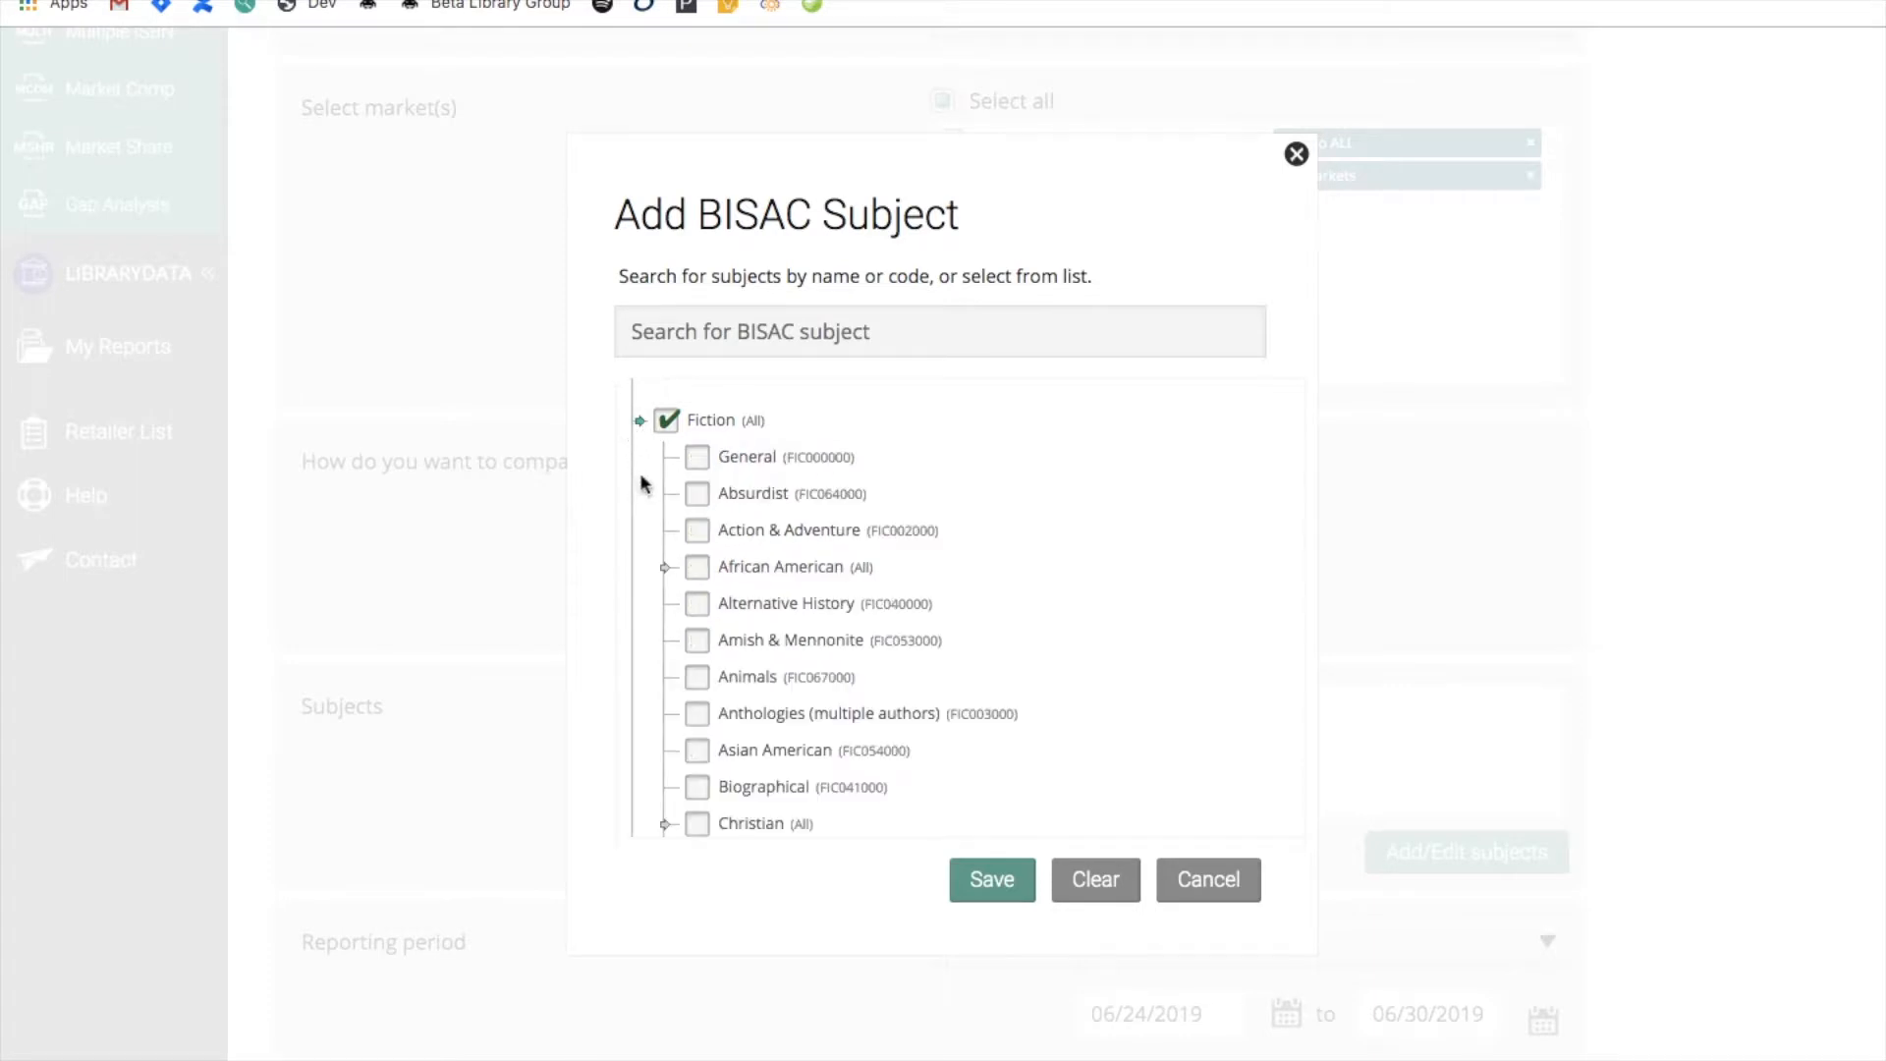
scroll(695, 602, "down", 5)
scroll(696, 602, "up", 5)
left_click(700, 331)
type("cozy")
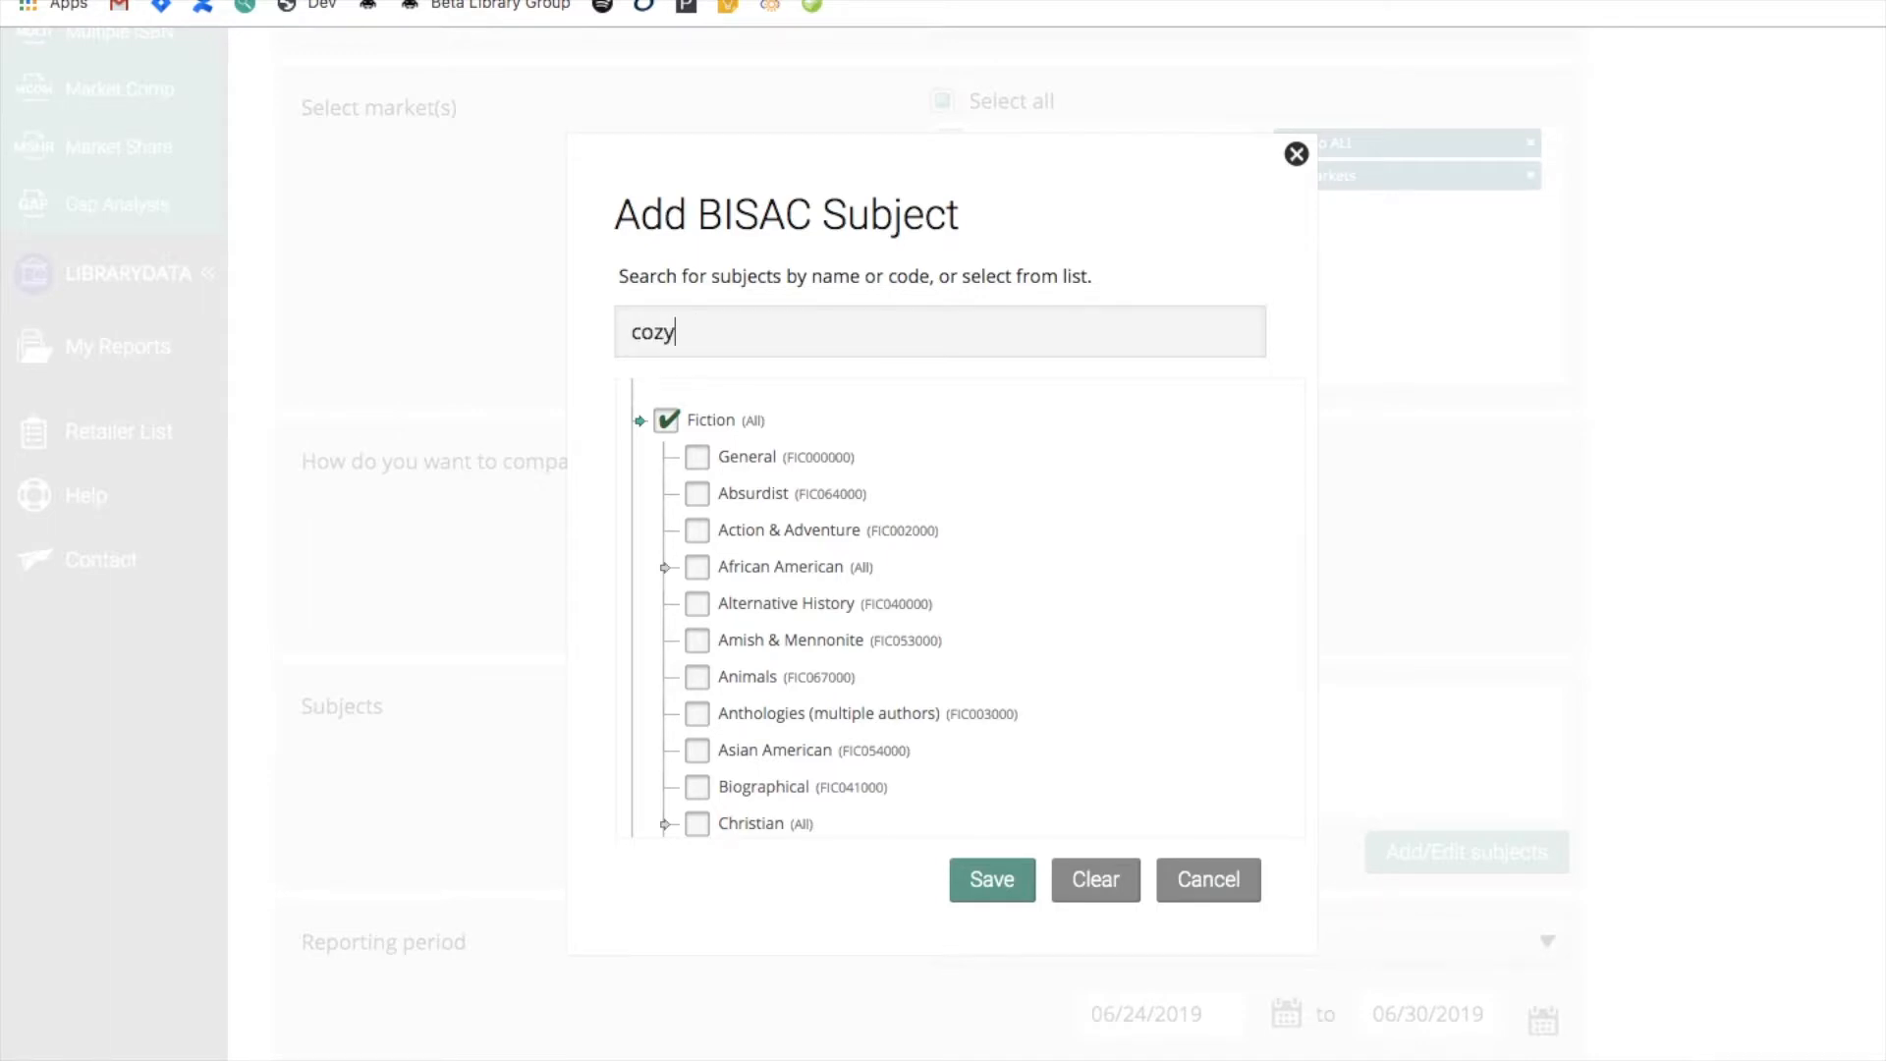
left_click(697, 376)
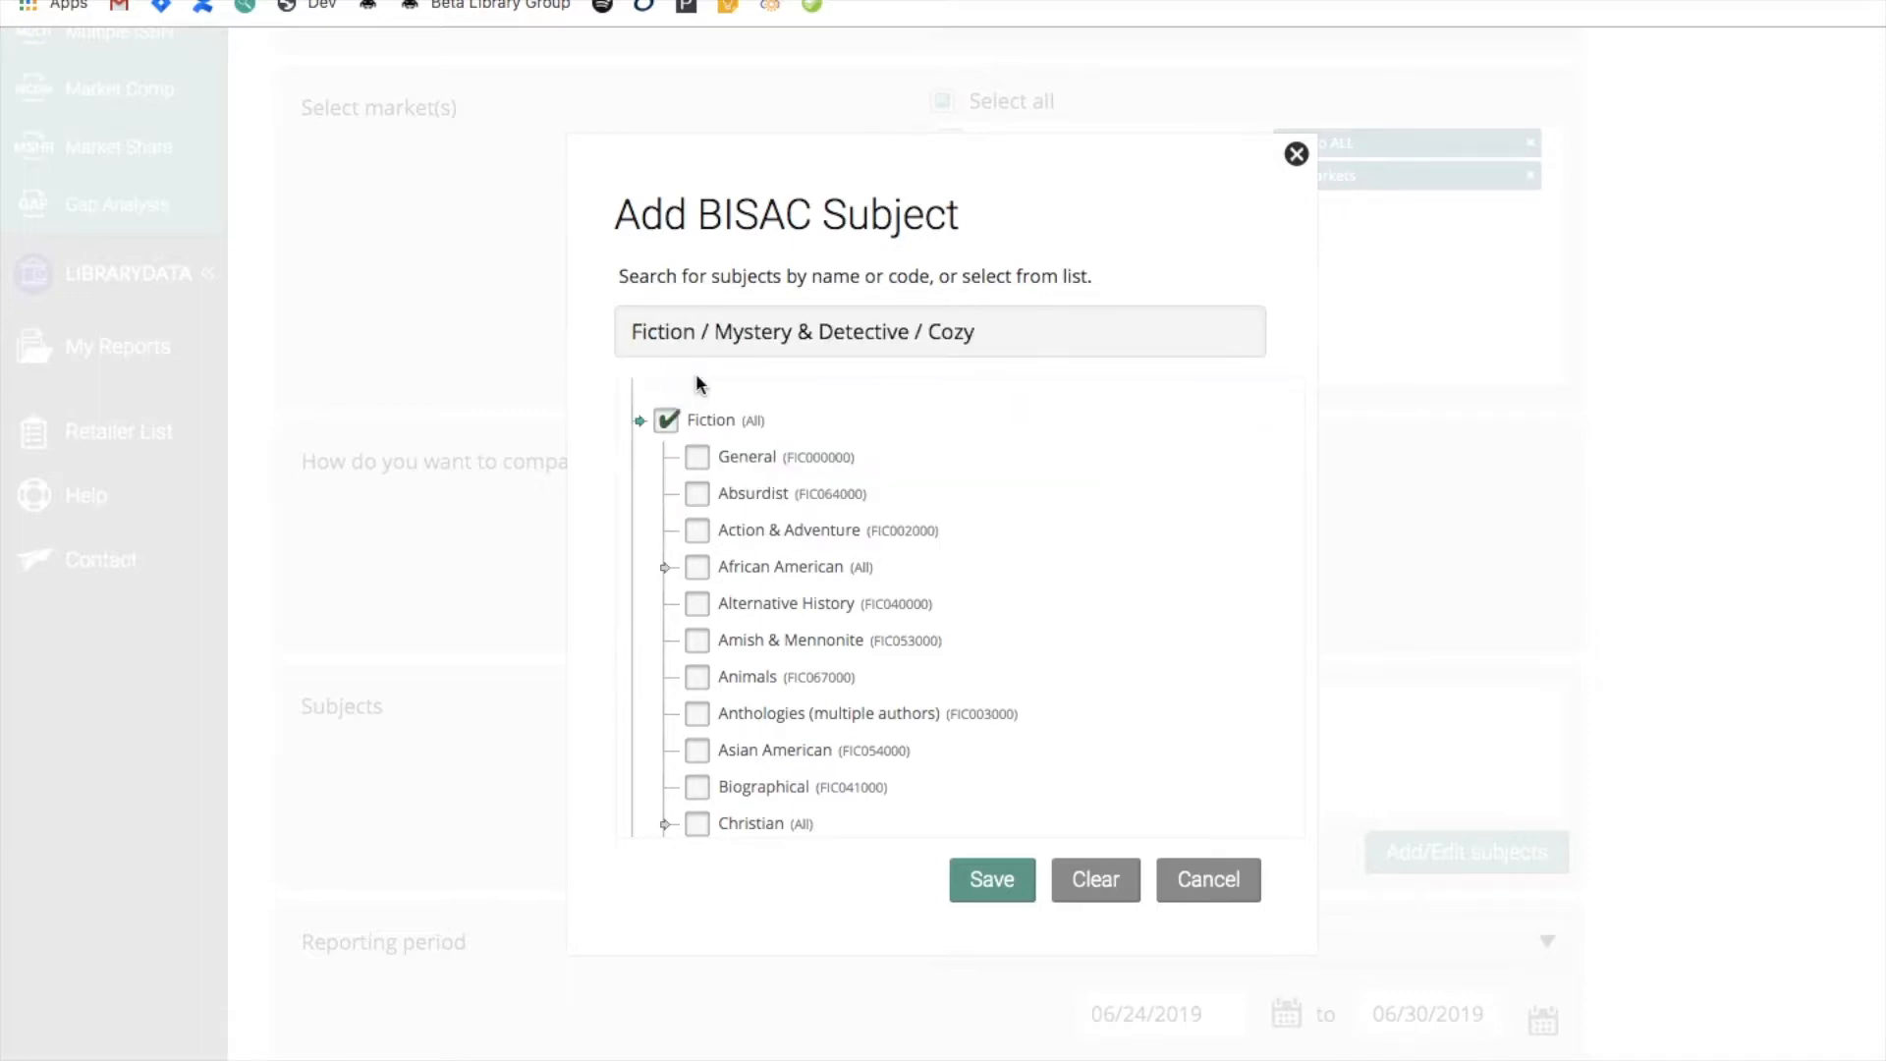
left_click(1296, 154)
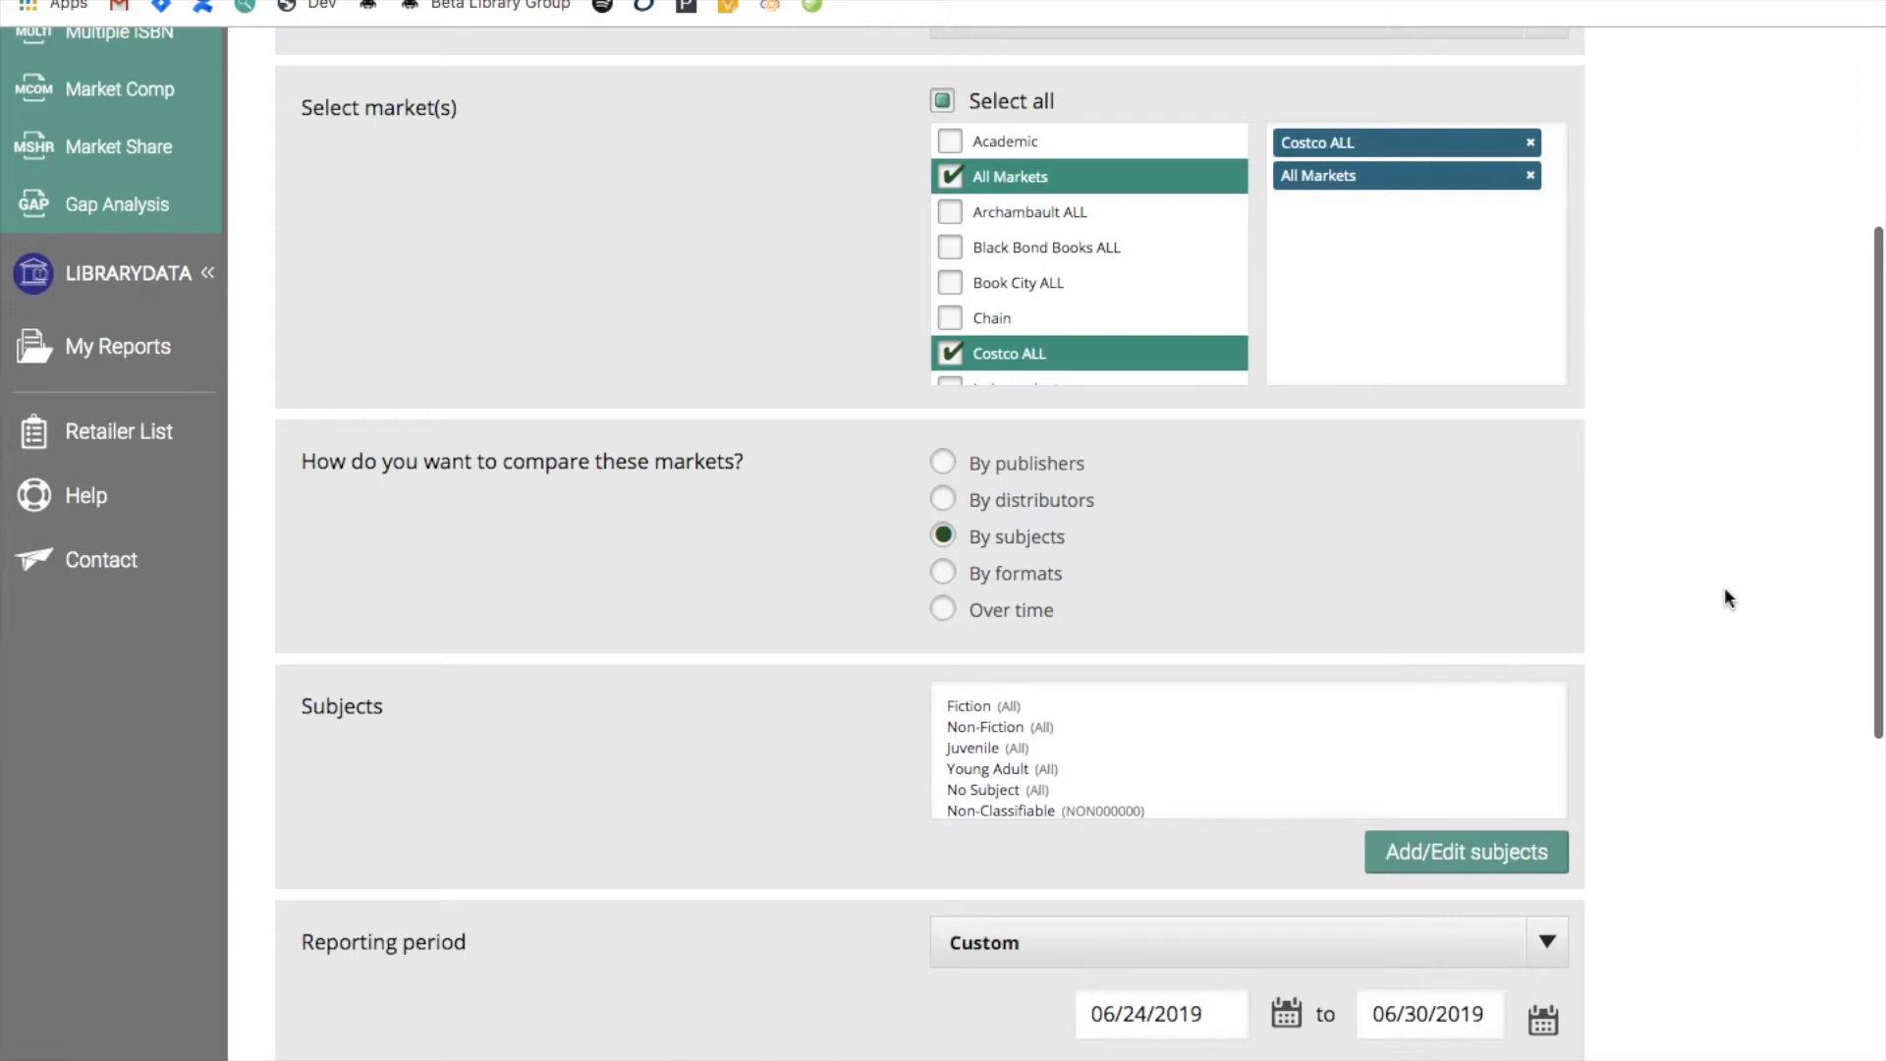
Try comparing by formats and over time, switching the reporting period to consecutive intervals and year over year
left_click(992, 578)
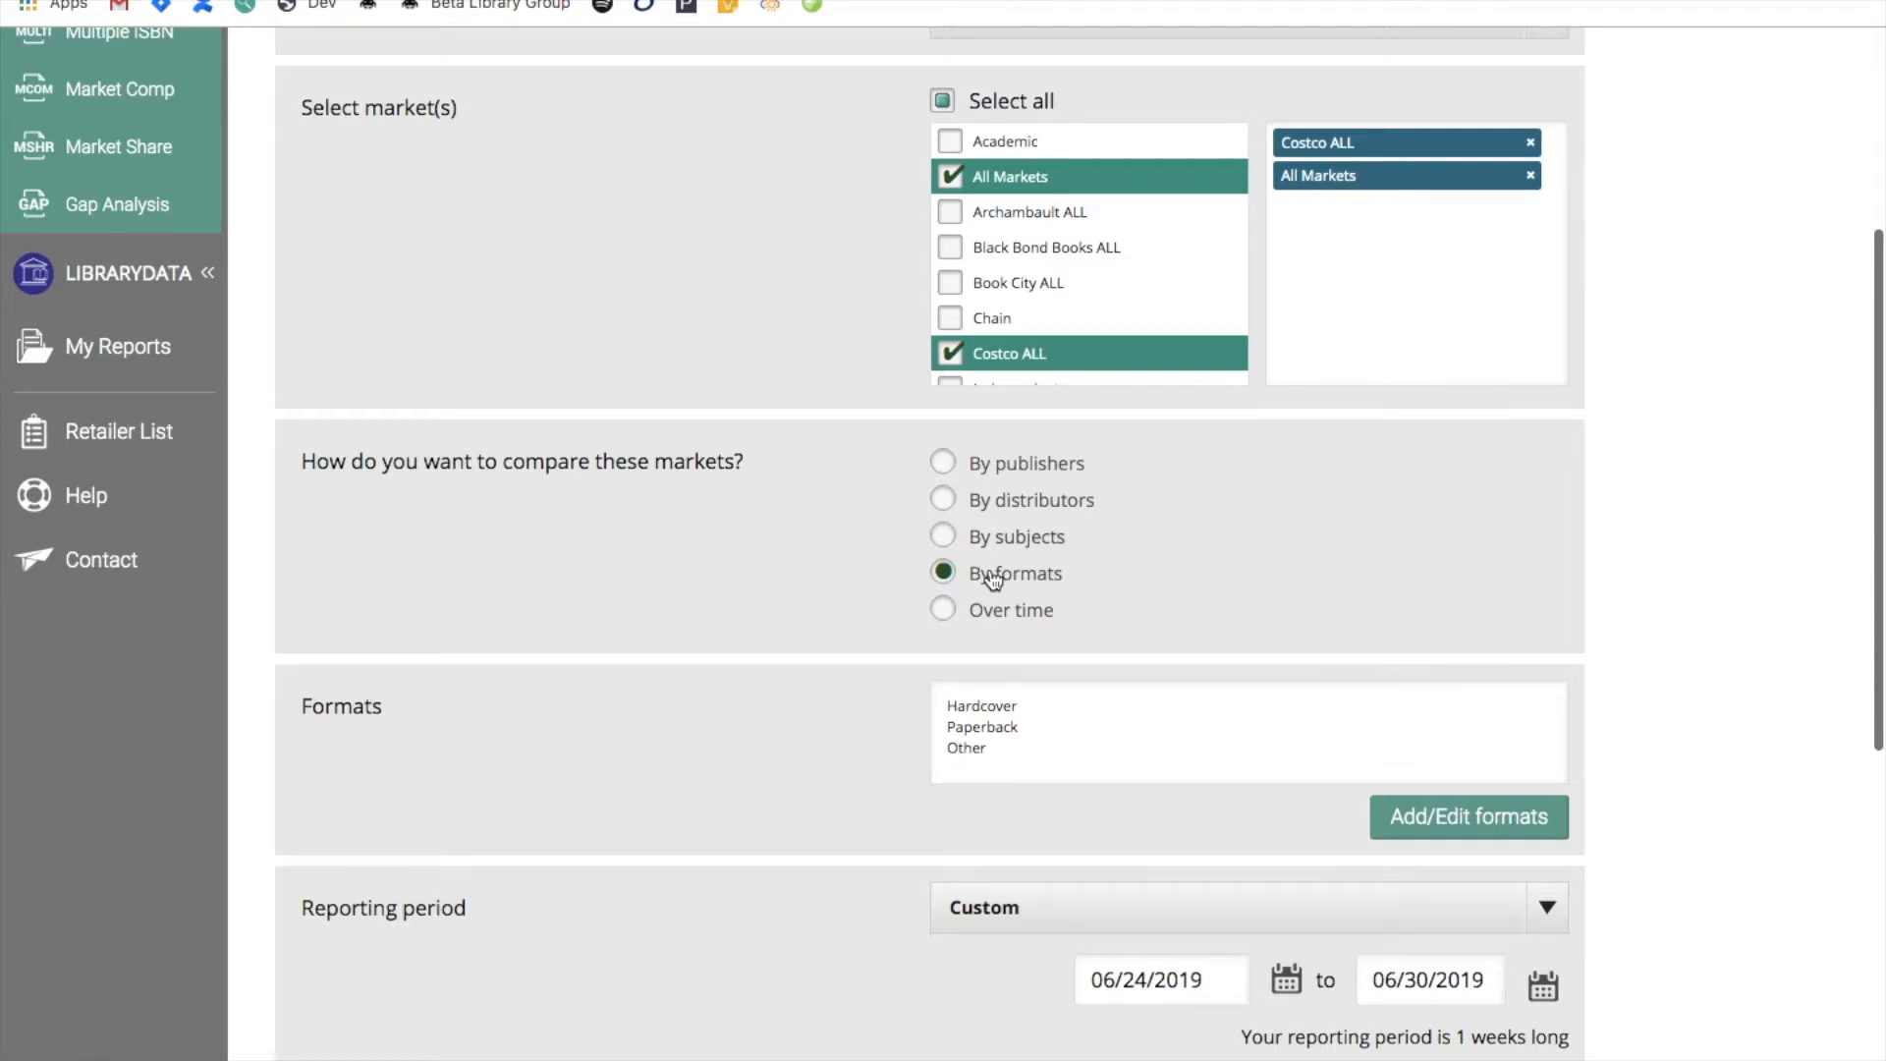
left_click(968, 619)
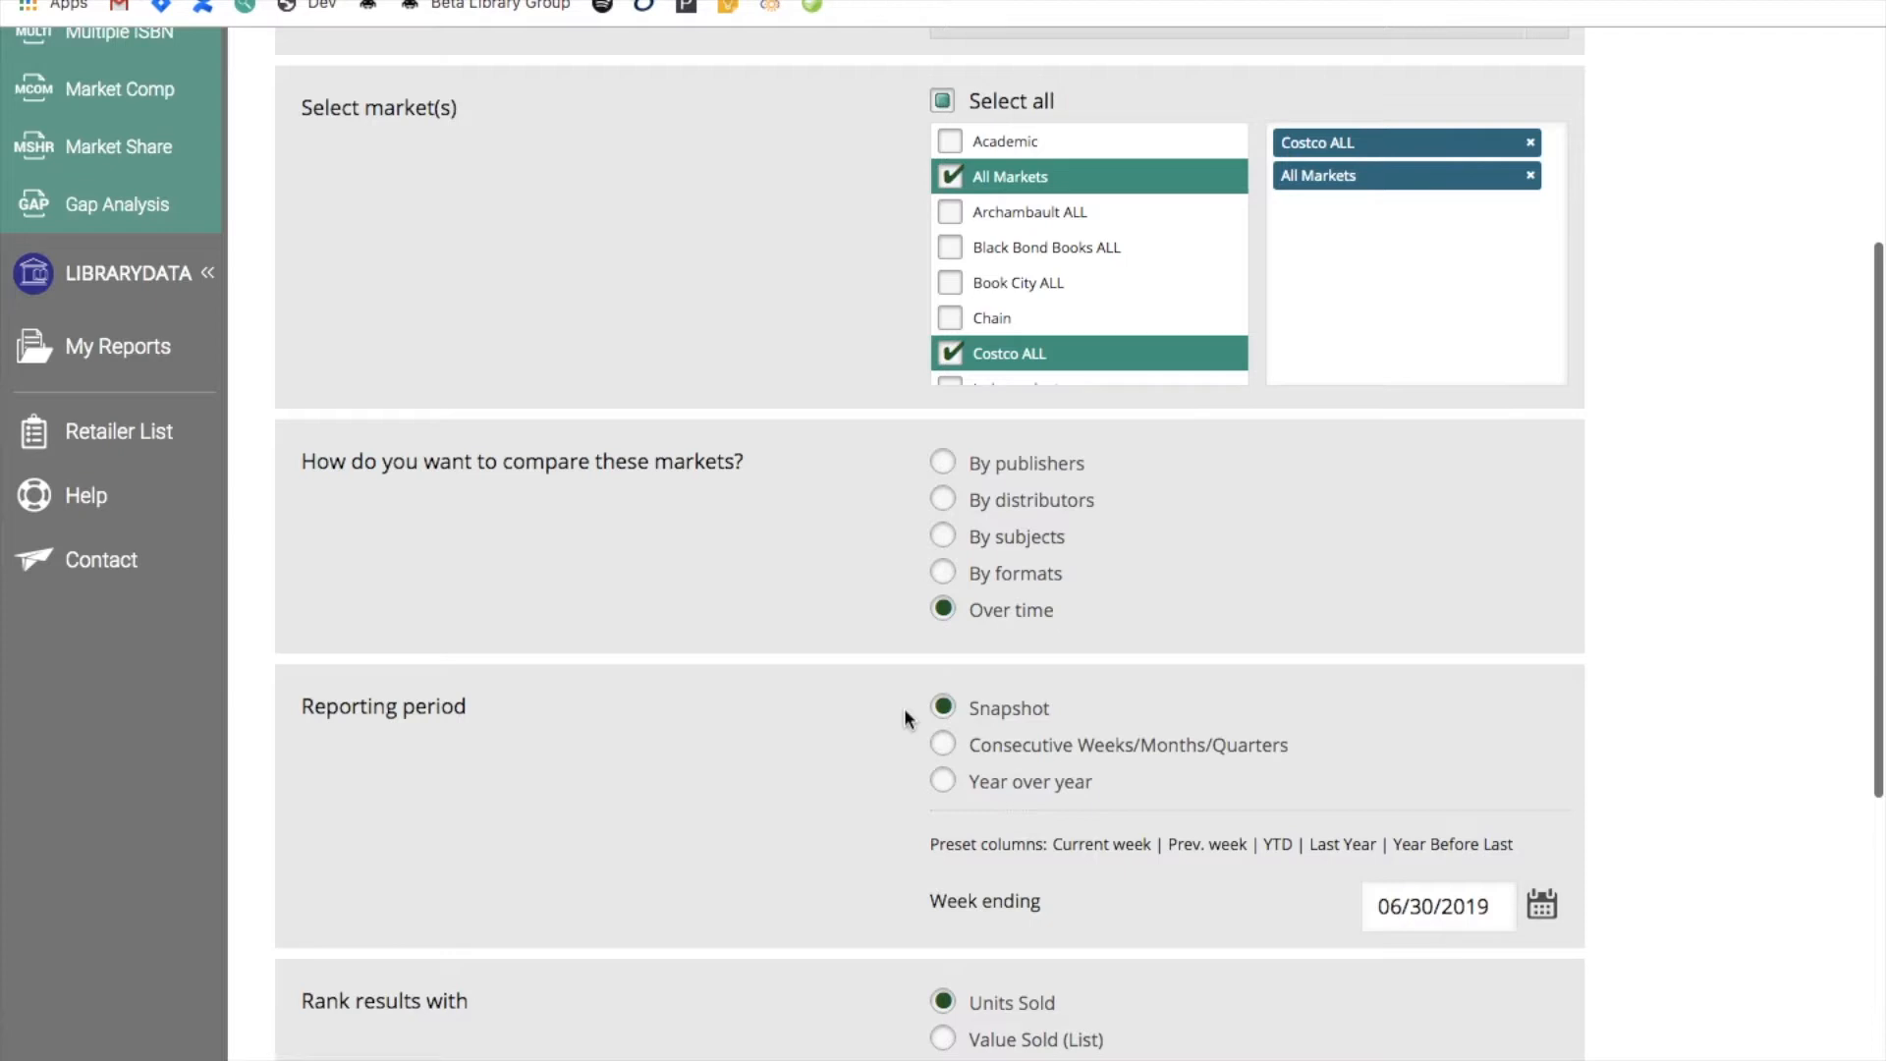
left_click(1548, 922)
left_click(945, 745)
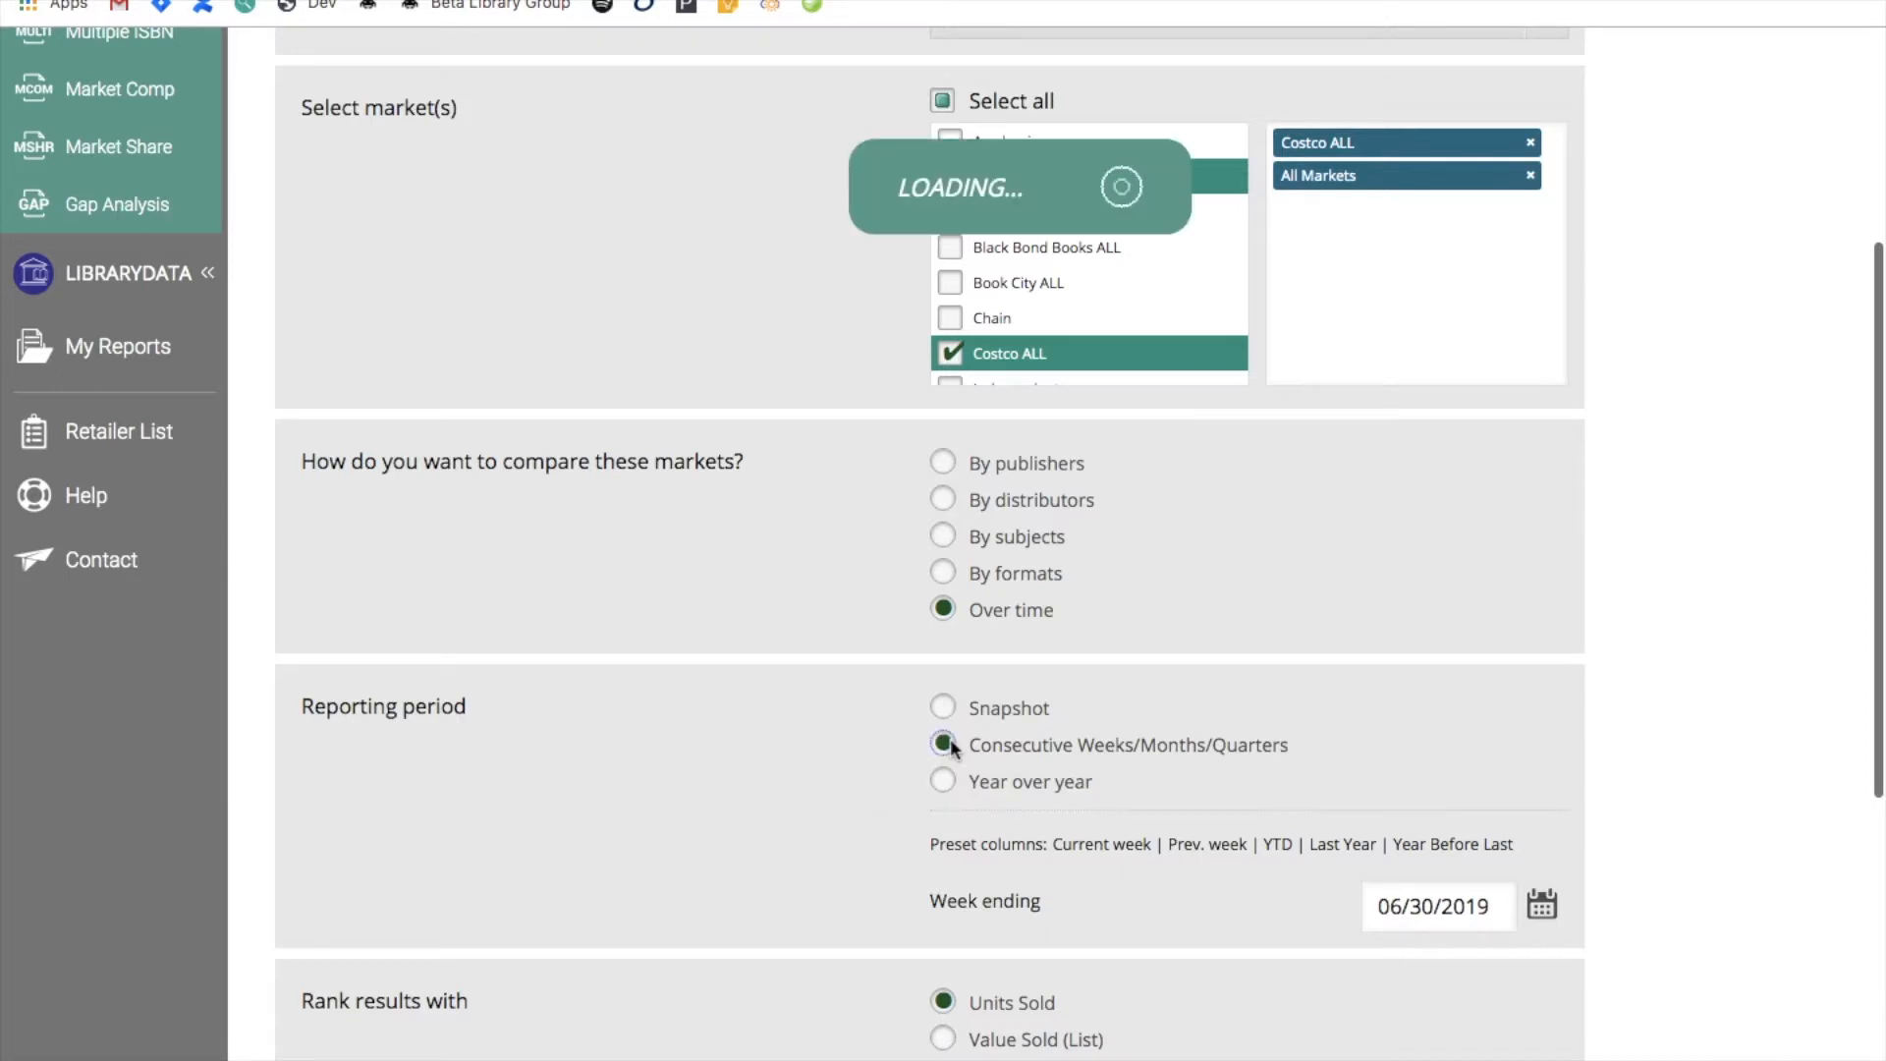
scroll(953, 751, "down", 2)
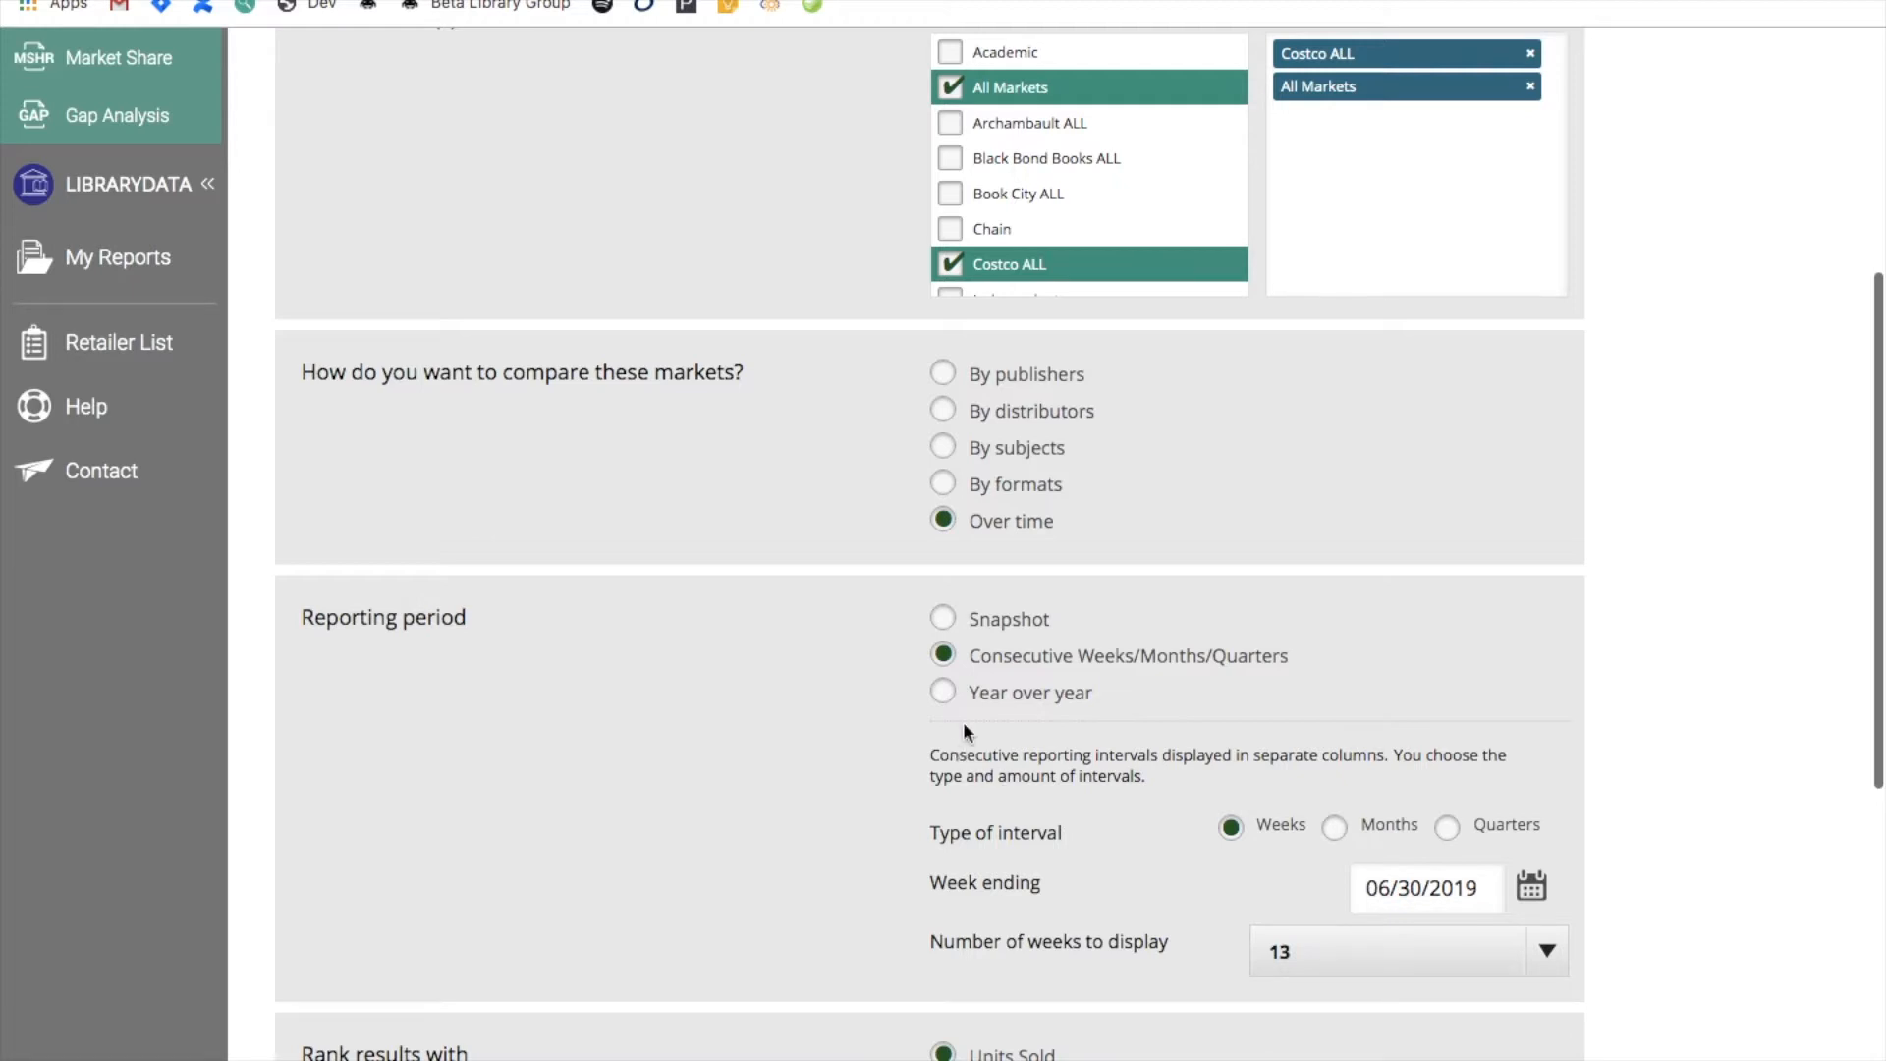
left_click(942, 693)
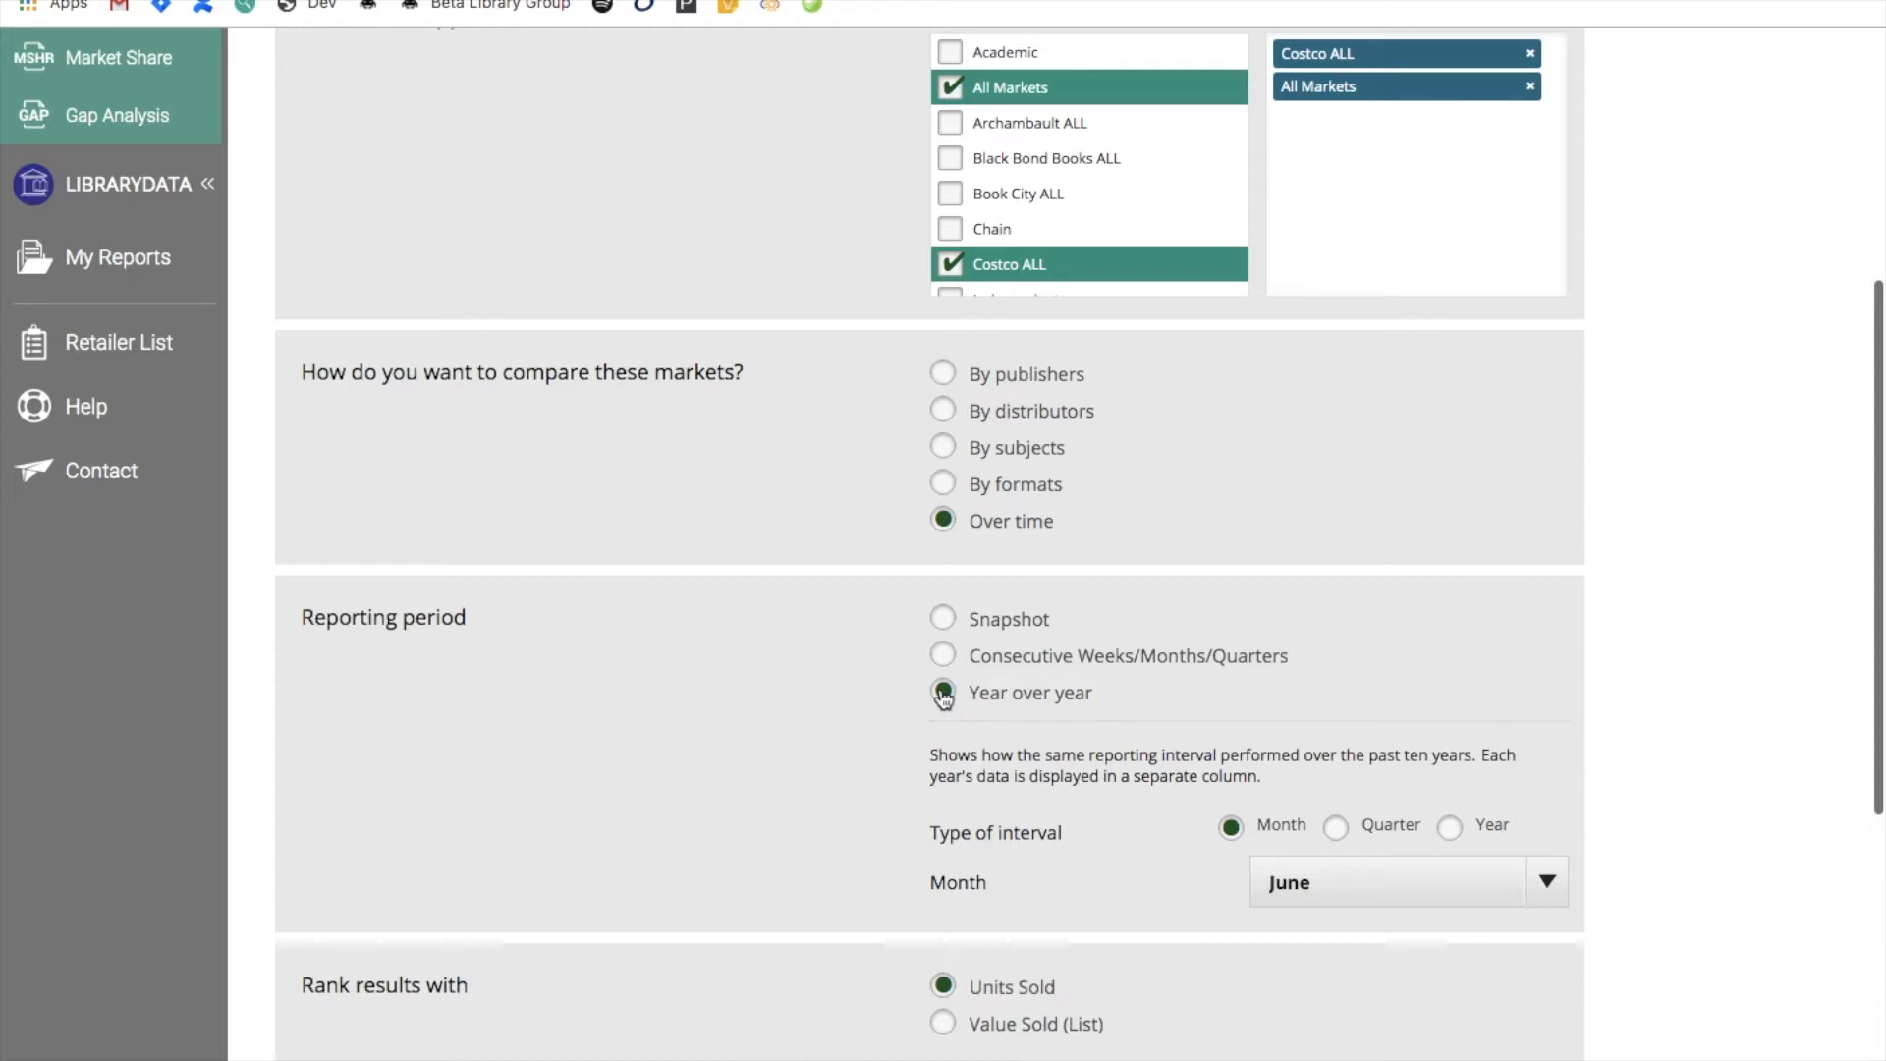
Set the comparison to publishers, keep the custom reporting period, and run the report
left_click(943, 377)
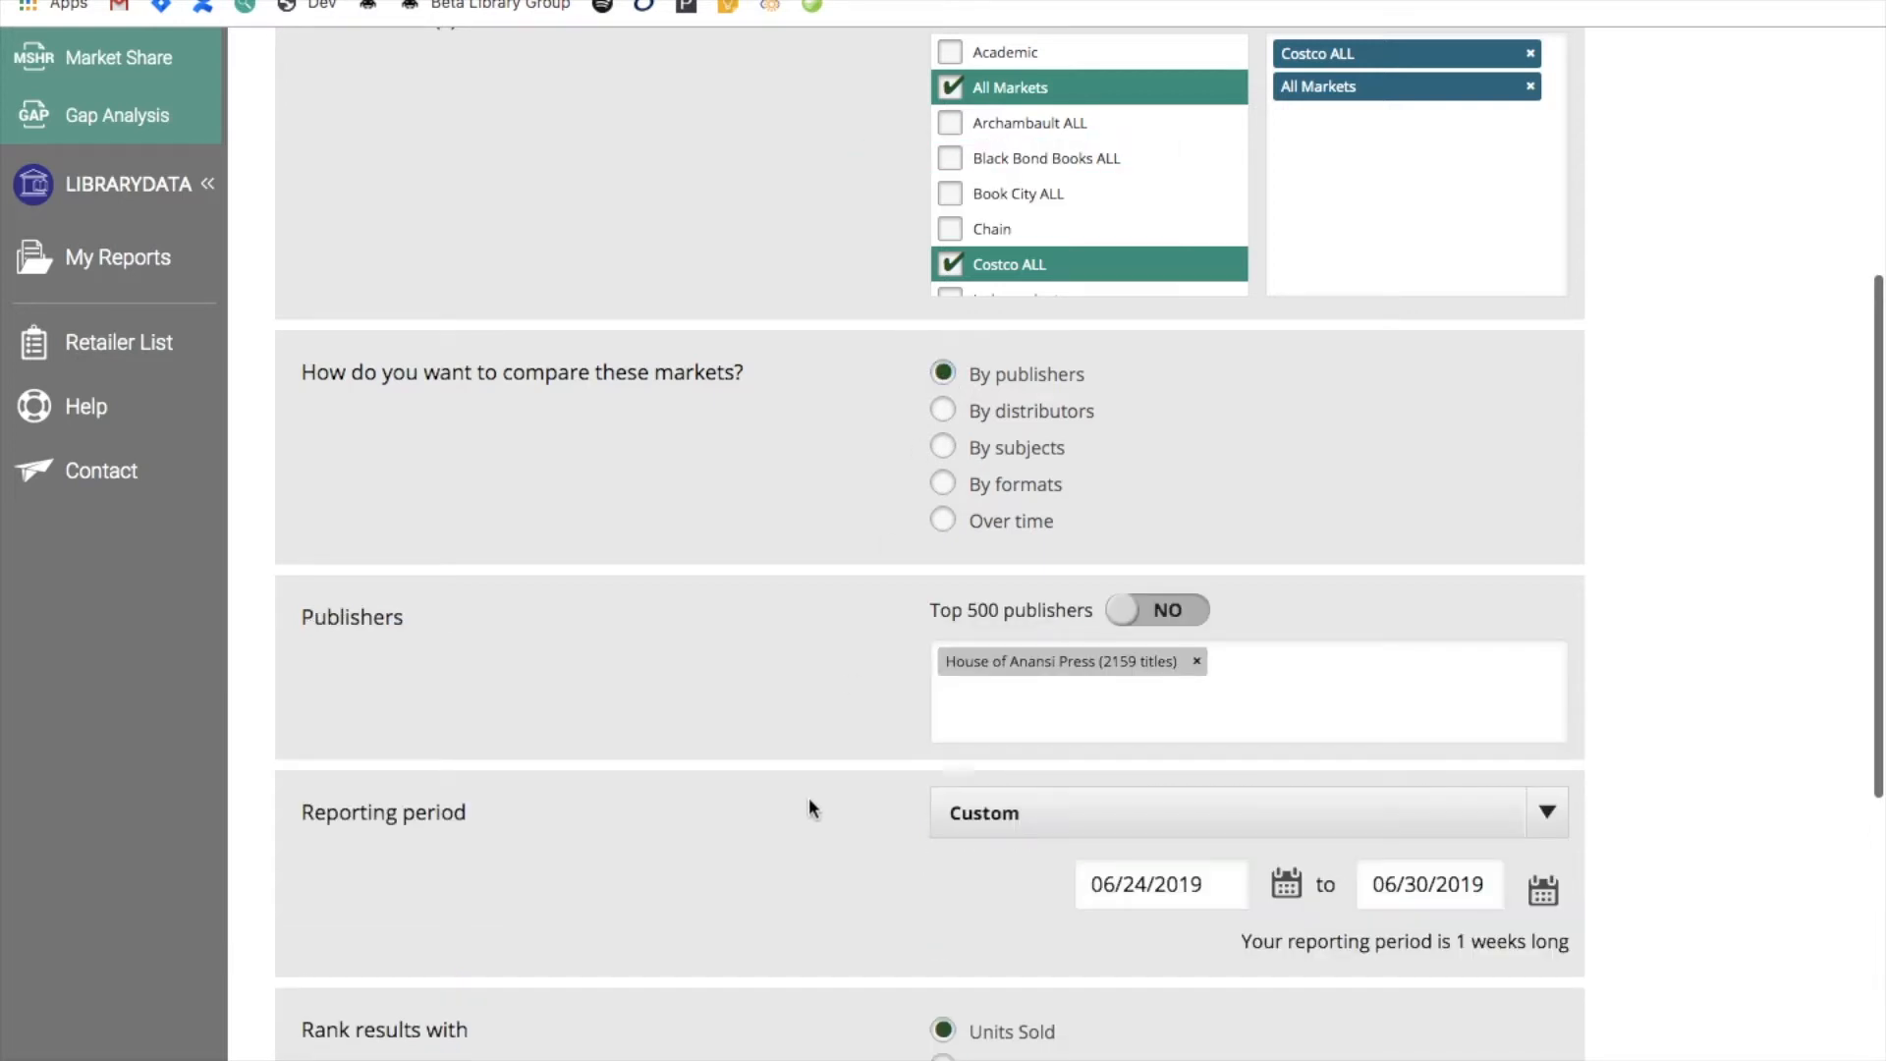
scroll(810, 798, "down", 3)
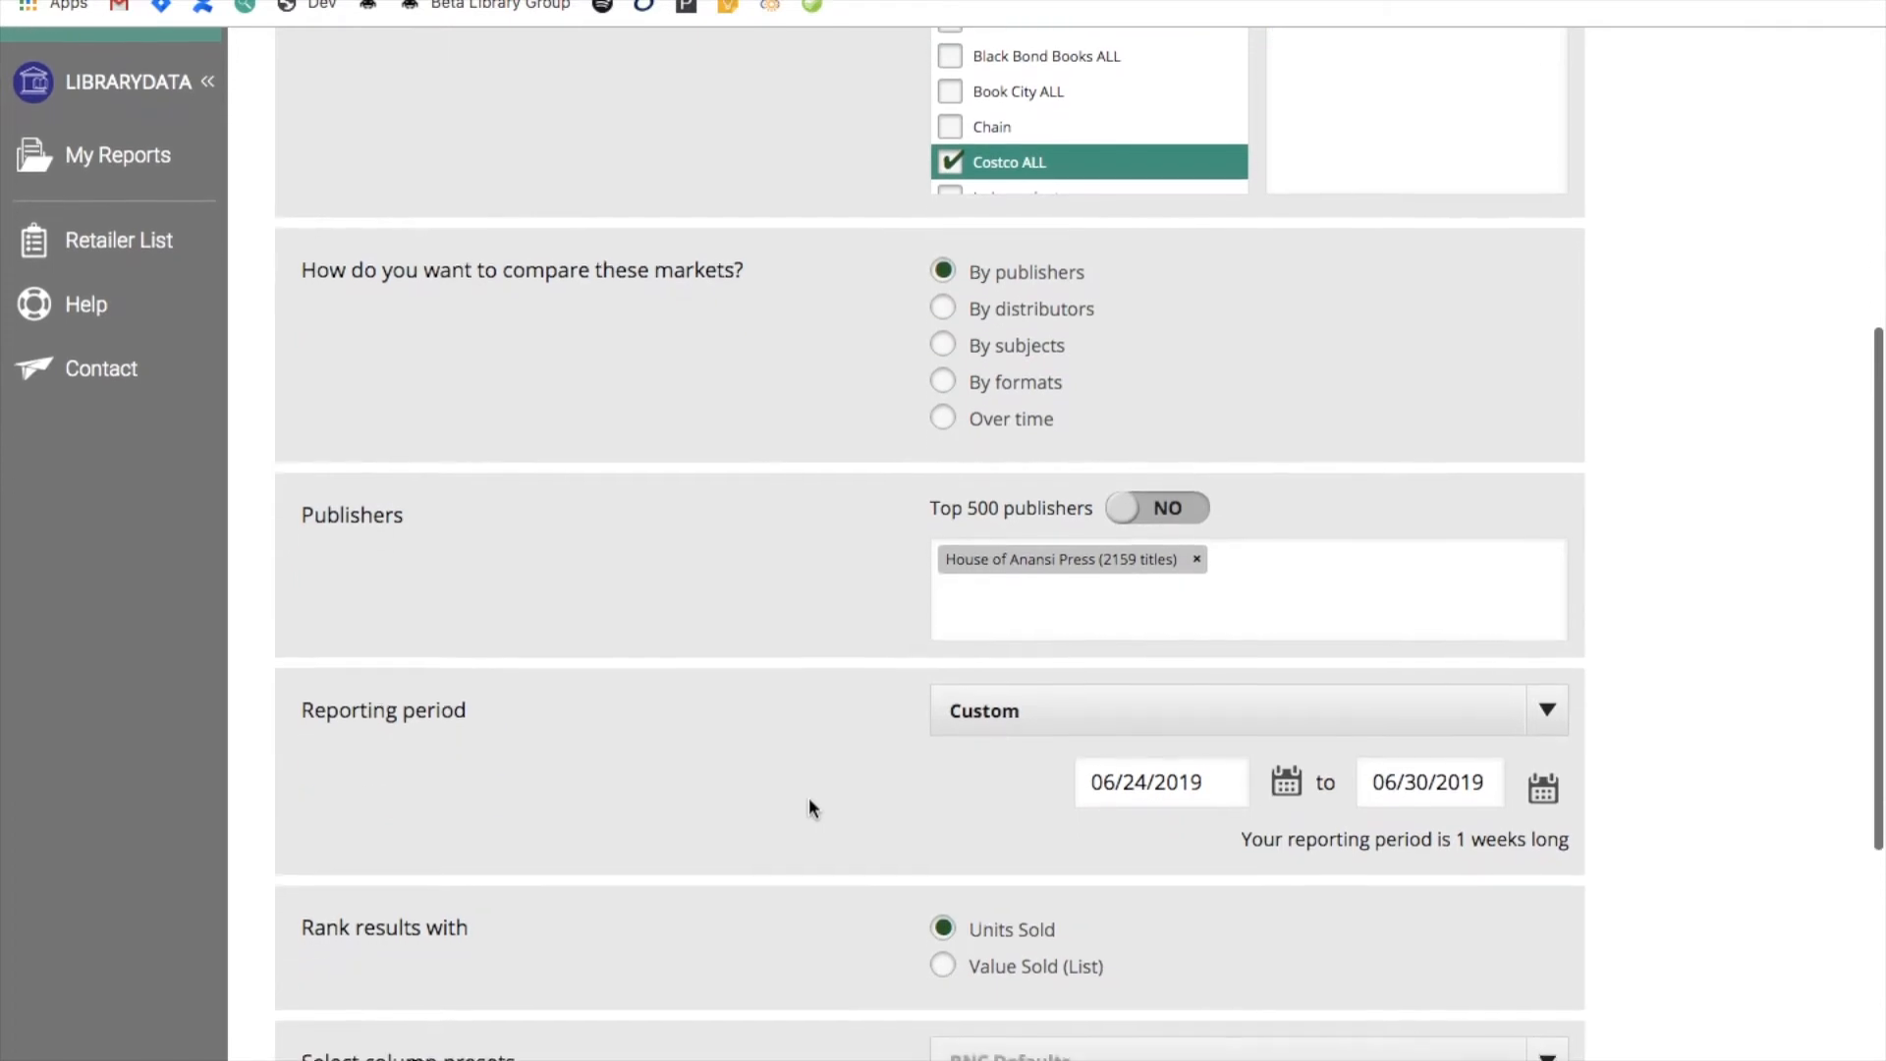
scroll(810, 797, "down", 1)
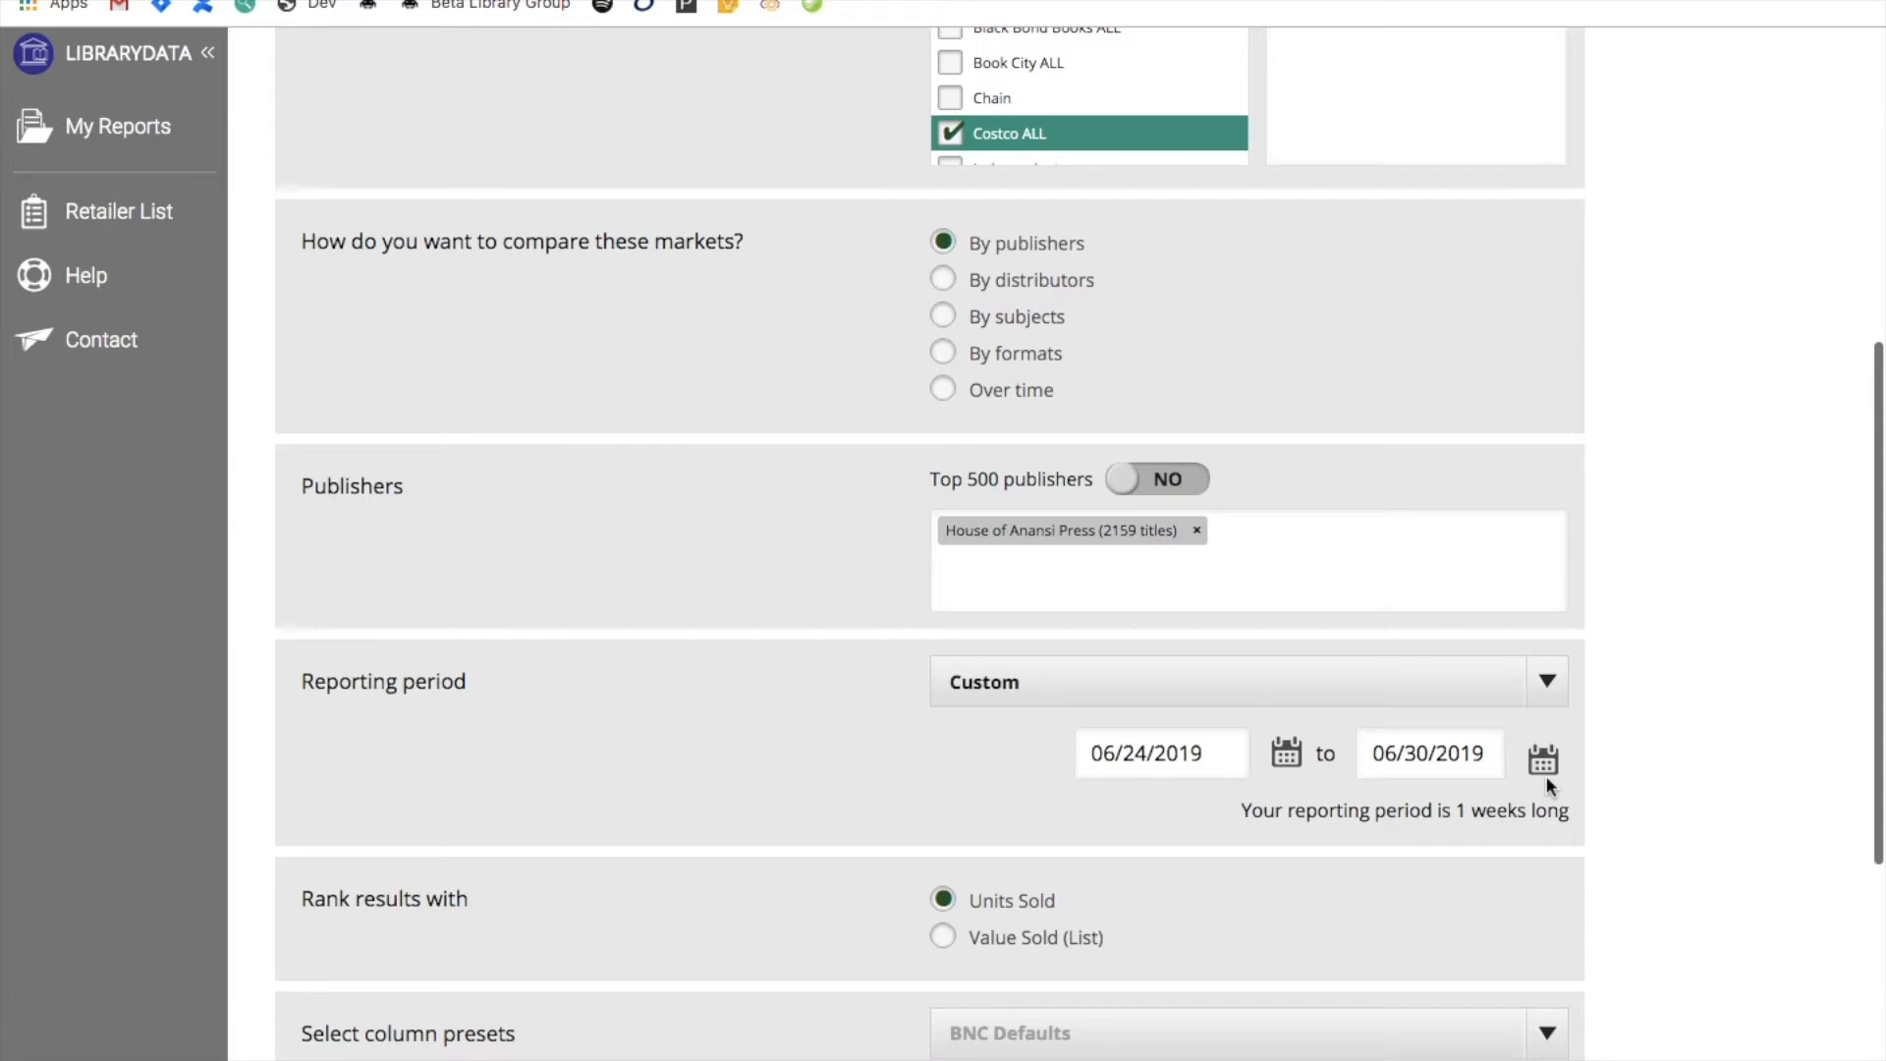
left_click(1442, 670)
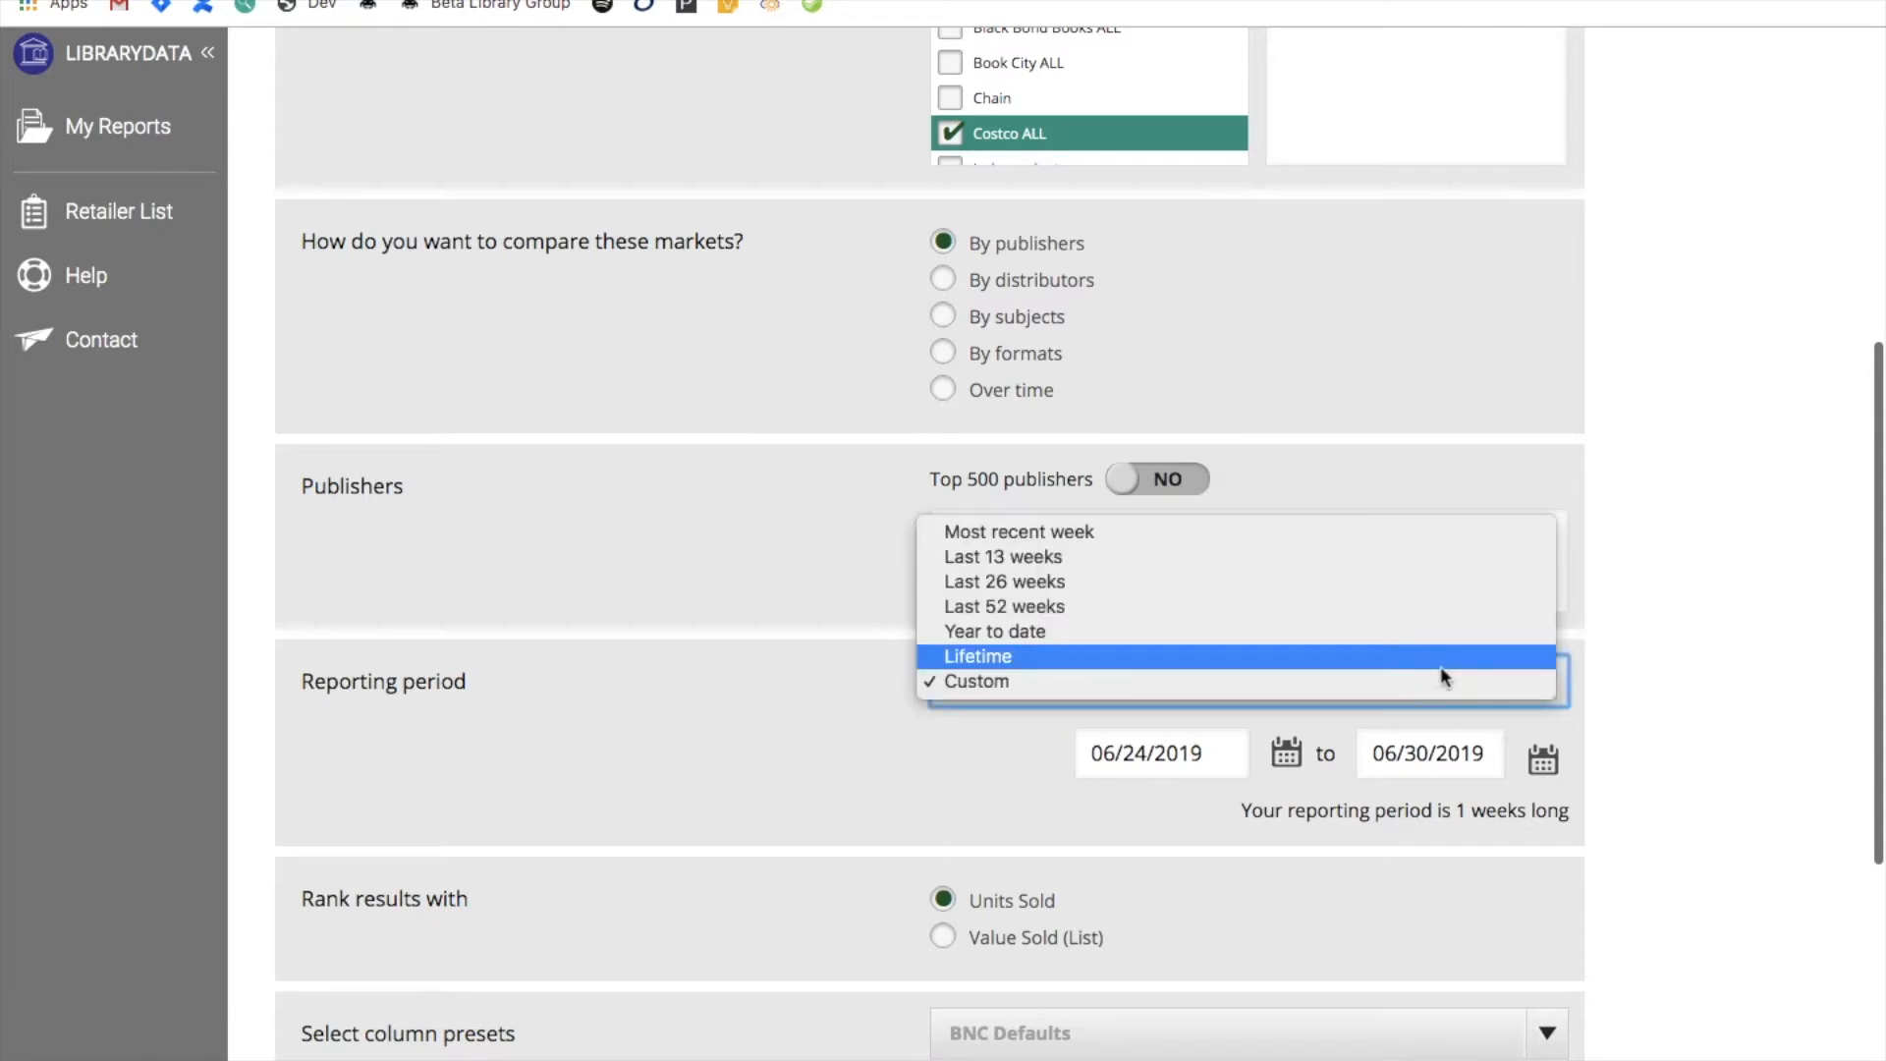
scroll(931, 786, "down", 3)
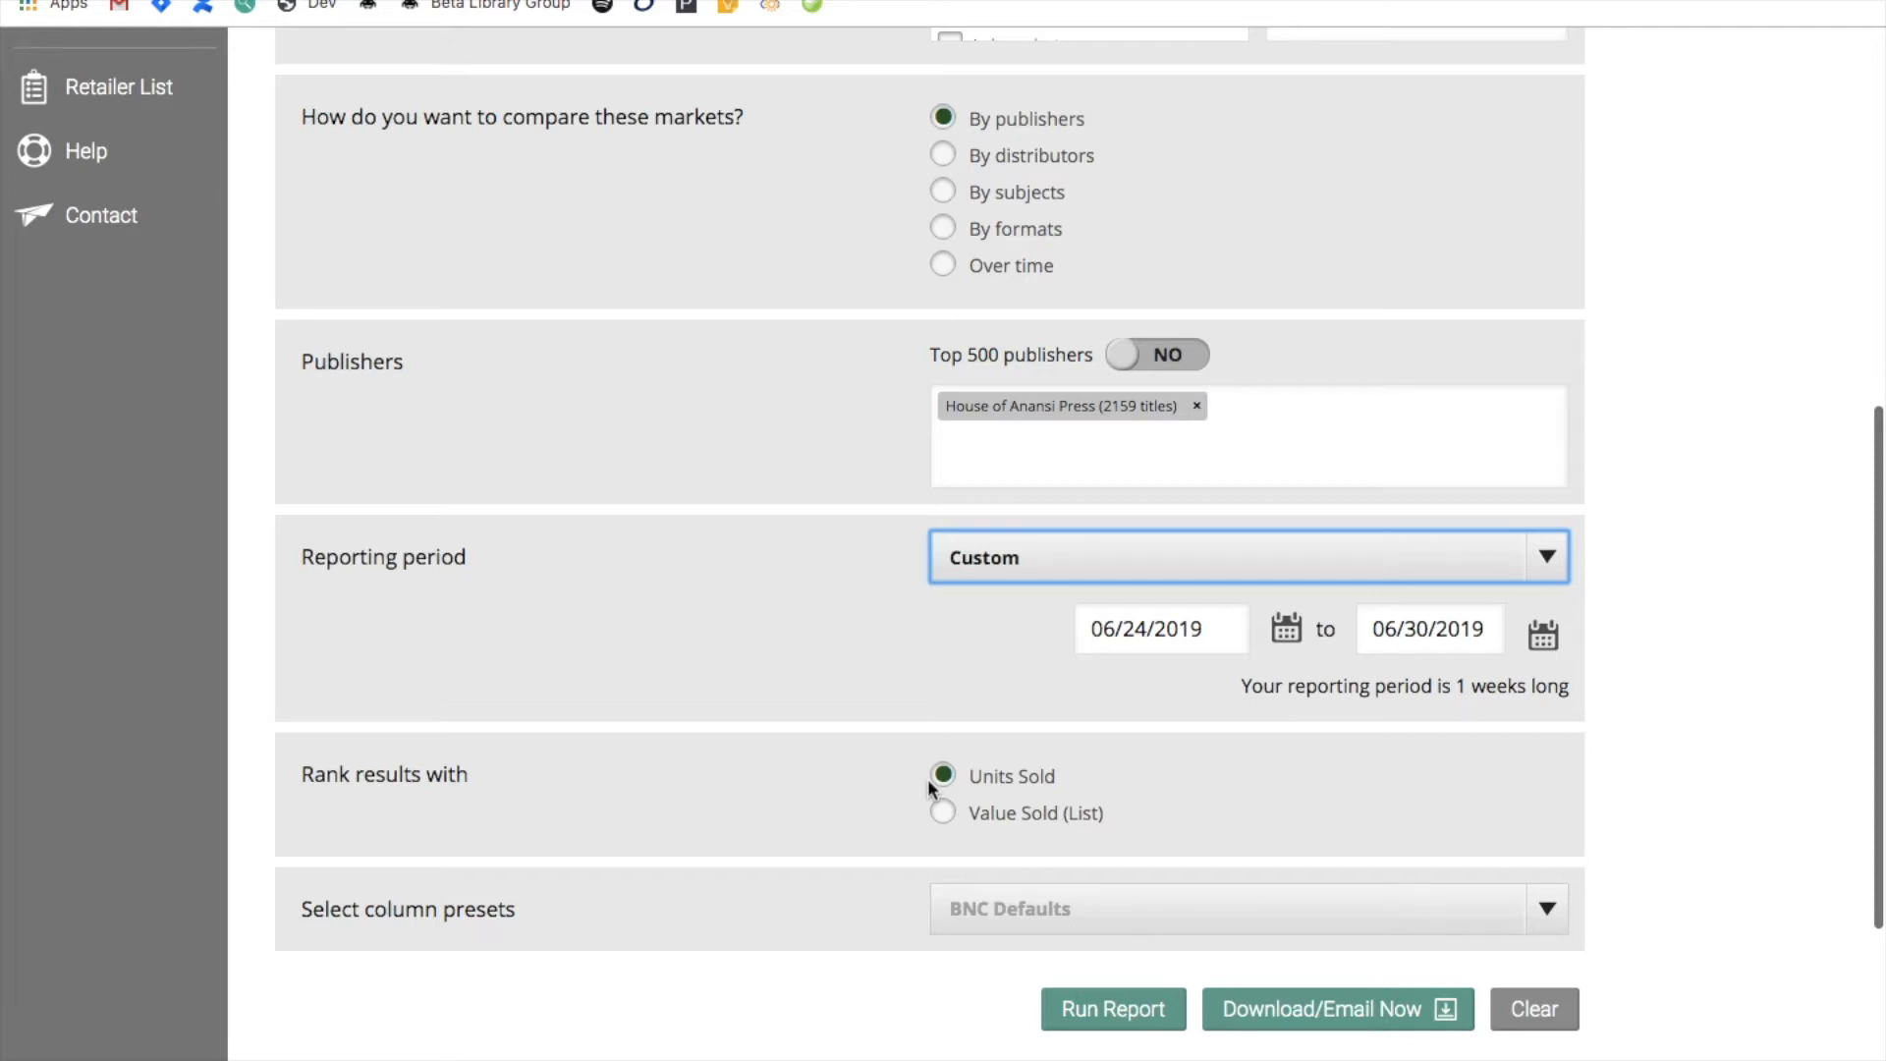
scroll(927, 778, "down", 2)
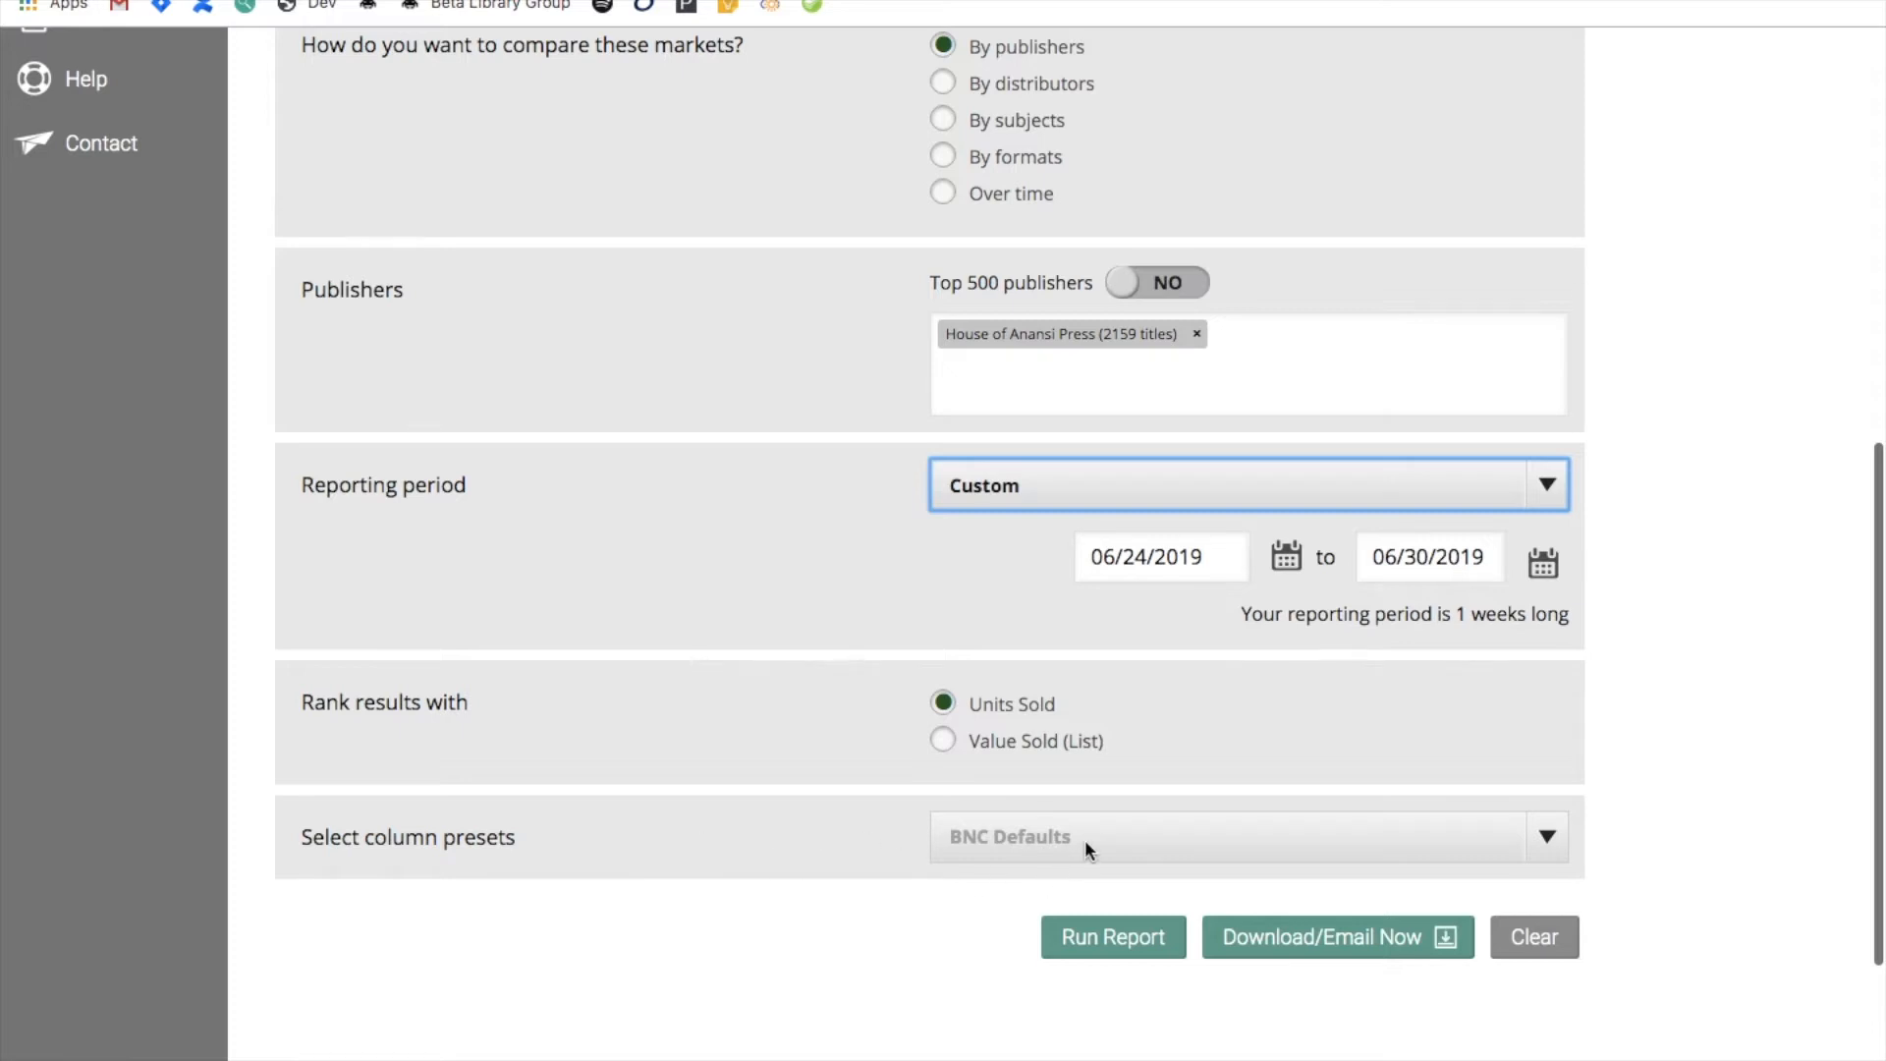
left_click(1091, 900)
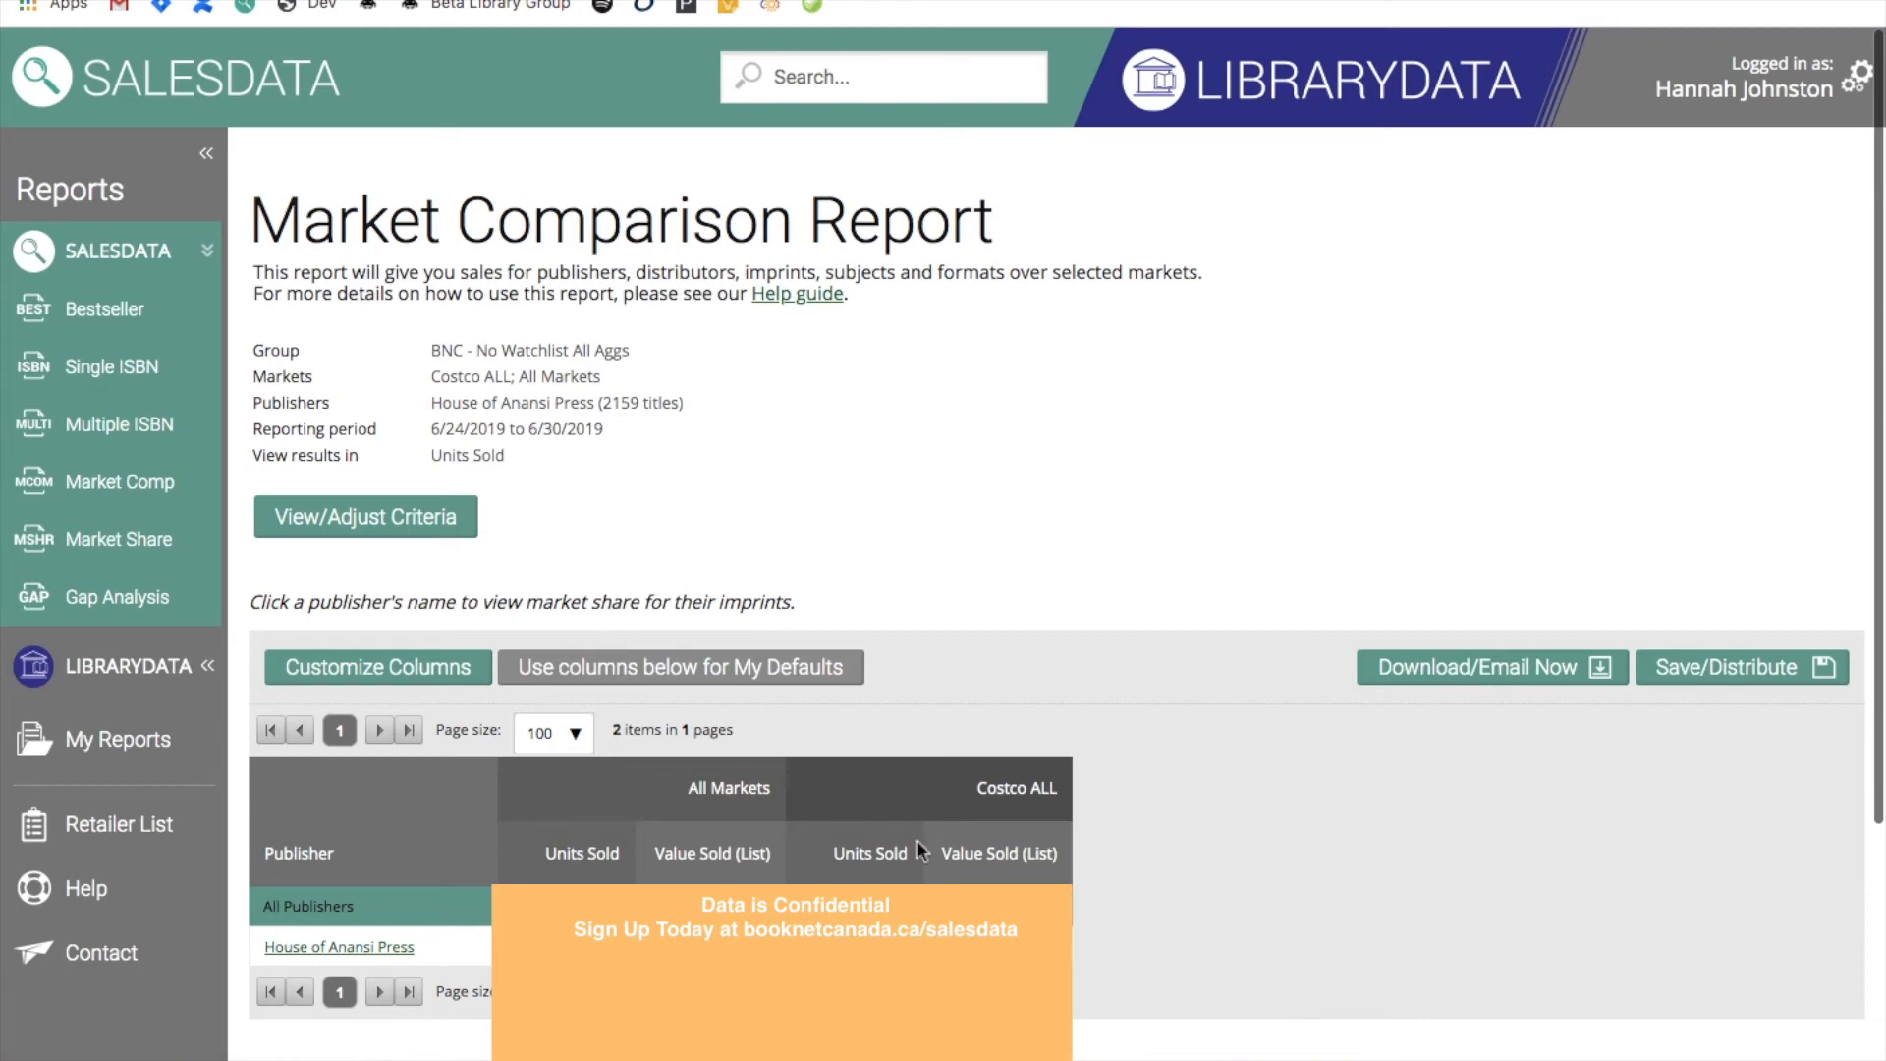
Sort the report by Value Sold (List) for All Markets
left_click(712, 860)
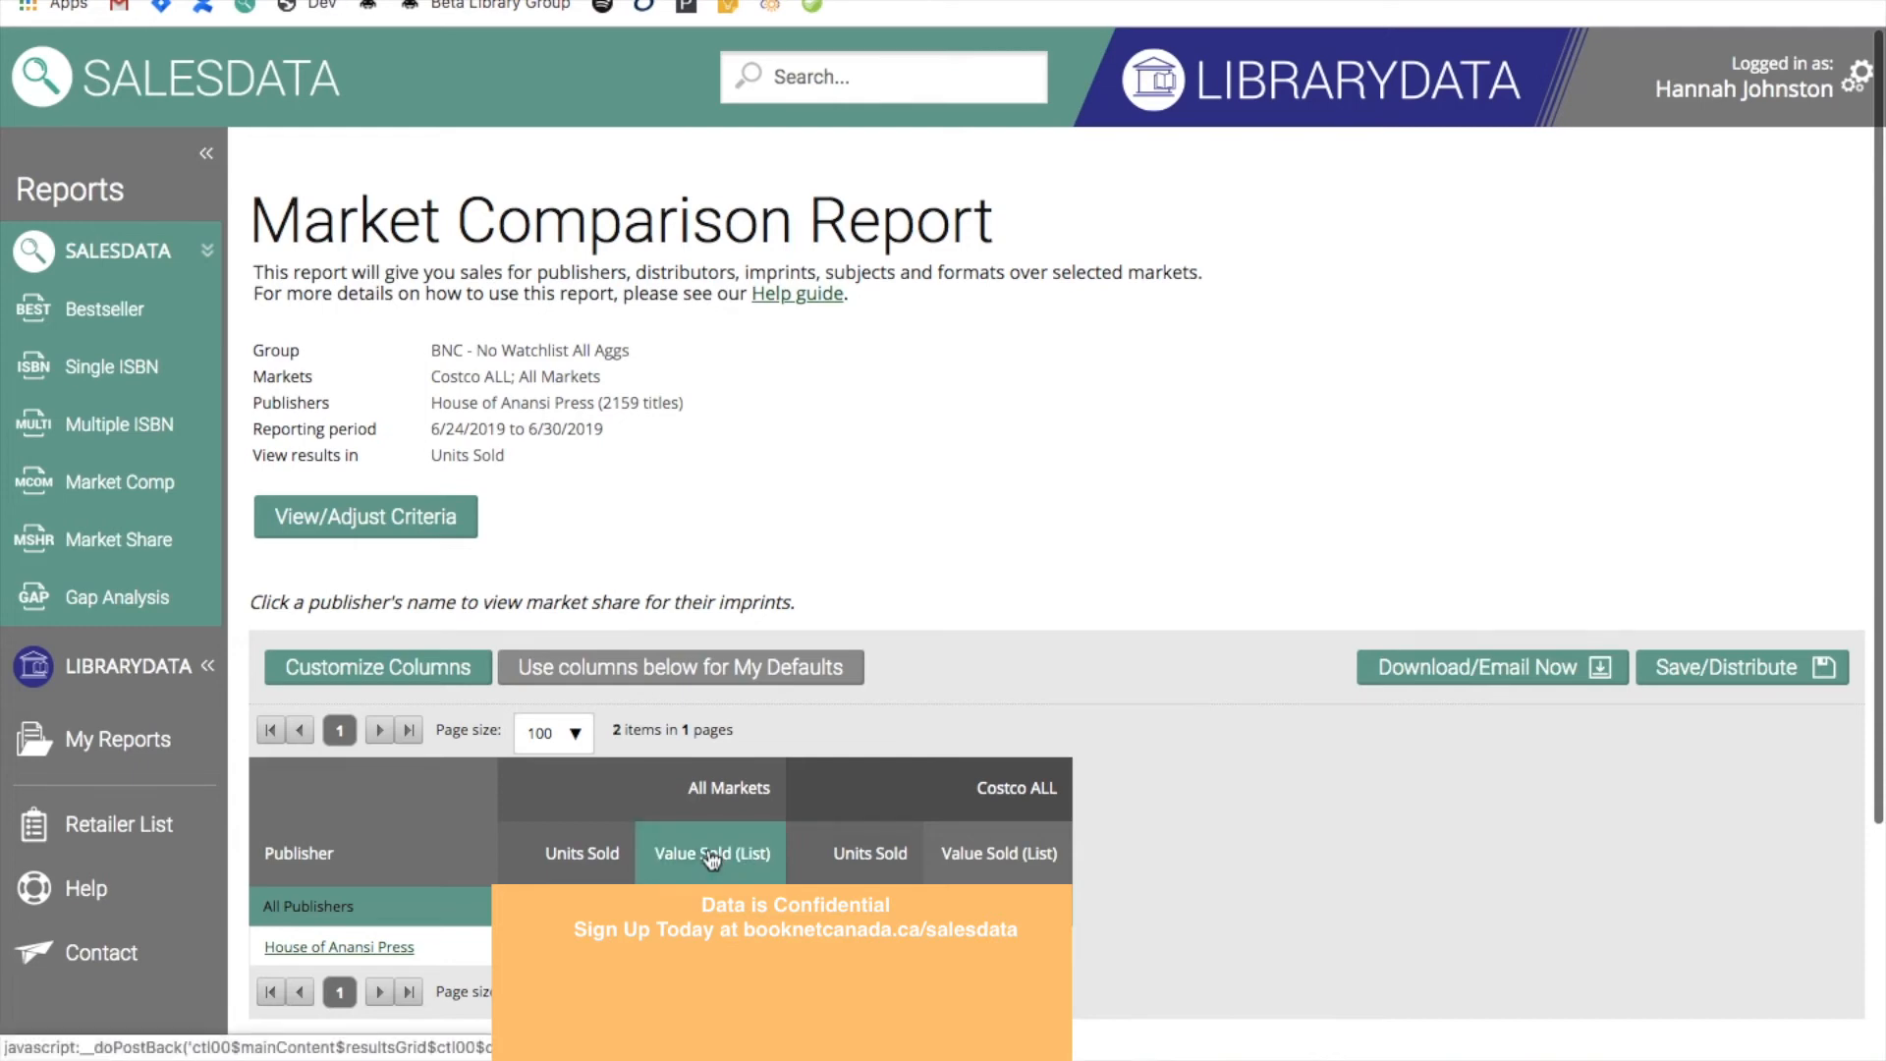